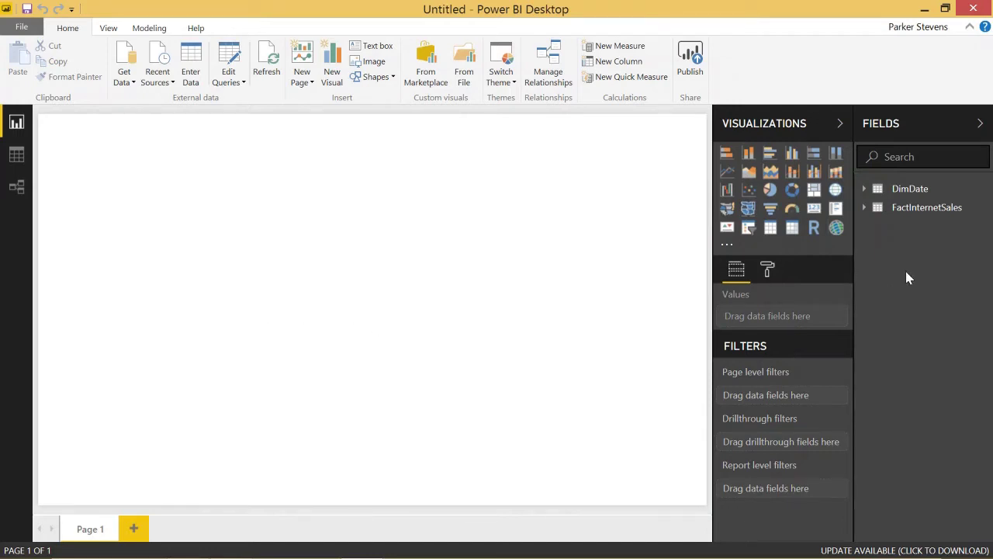
# Preview the DimDate table's rows in Data view
pyautogui.click(865, 190)
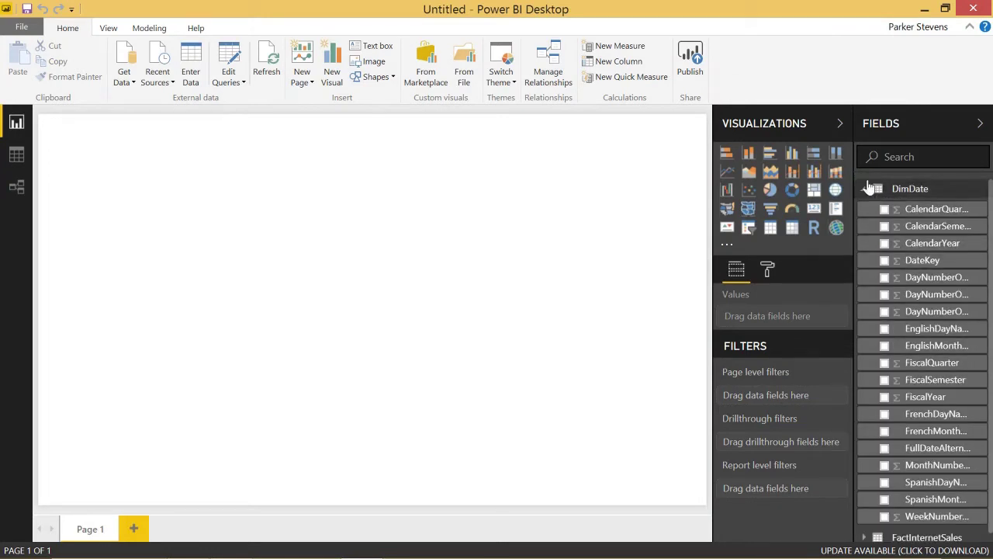
pyautogui.click(17, 155)
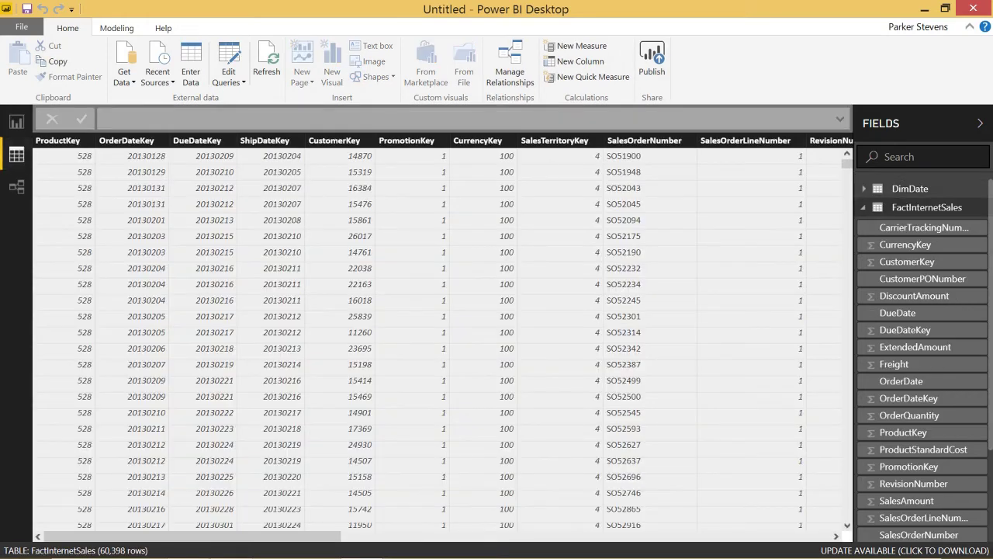
pyautogui.click(914, 190)
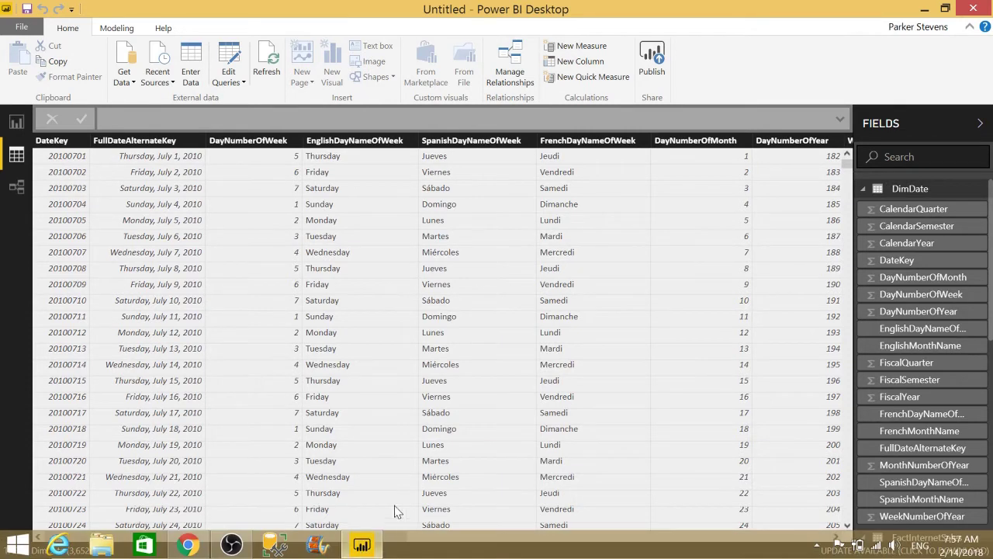
pyautogui.moveTo(383, 541); pyautogui.dragTo(259, 499)
# Preview the FactInternetSales table's rows
pyautogui.click(868, 190)
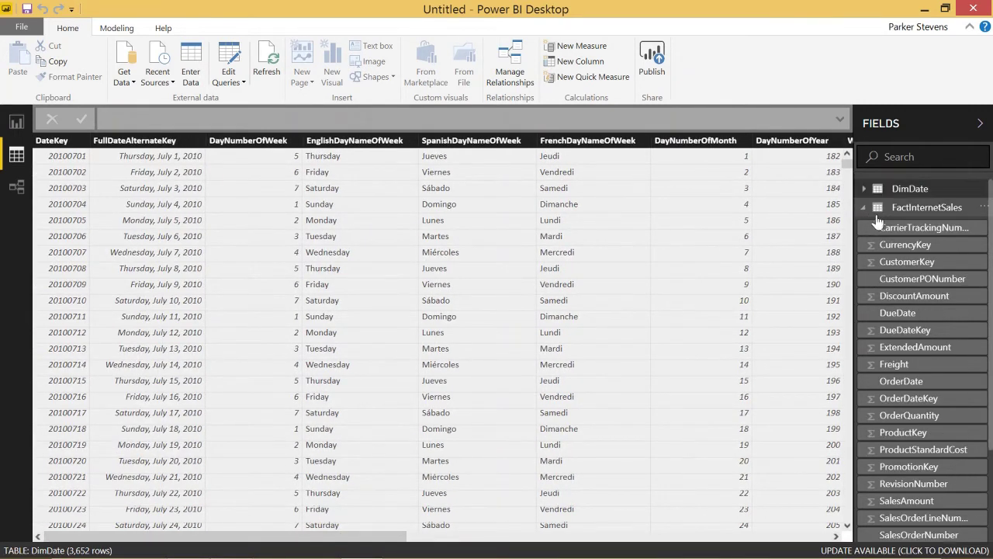
pyautogui.click(900, 209)
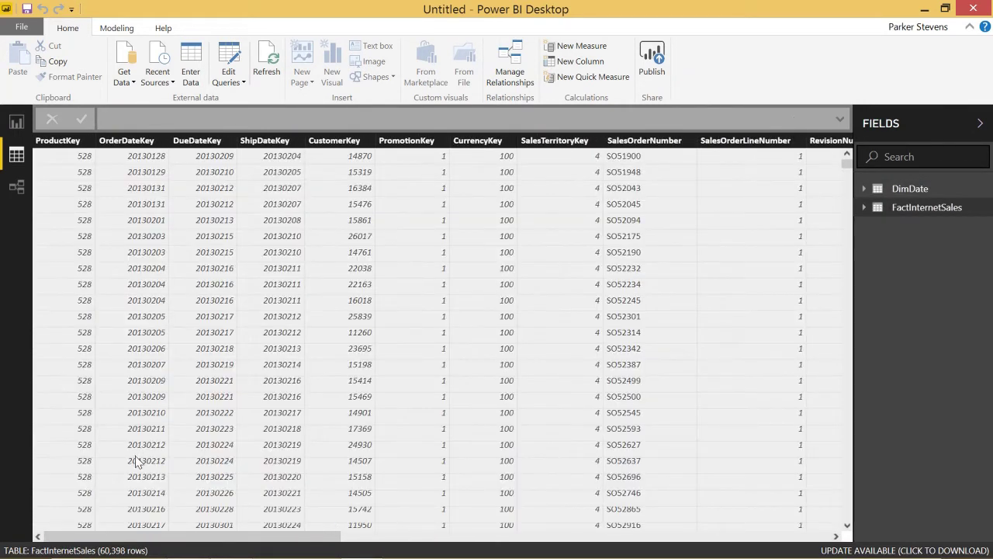
pyautogui.moveTo(279, 535); pyautogui.dragTo(217, 548)
# Link DimDate[DateKey] to FactInternetSales[OrderDateKey] as a one-to-many relationship with Both cross filtering
pyautogui.click(16, 188)
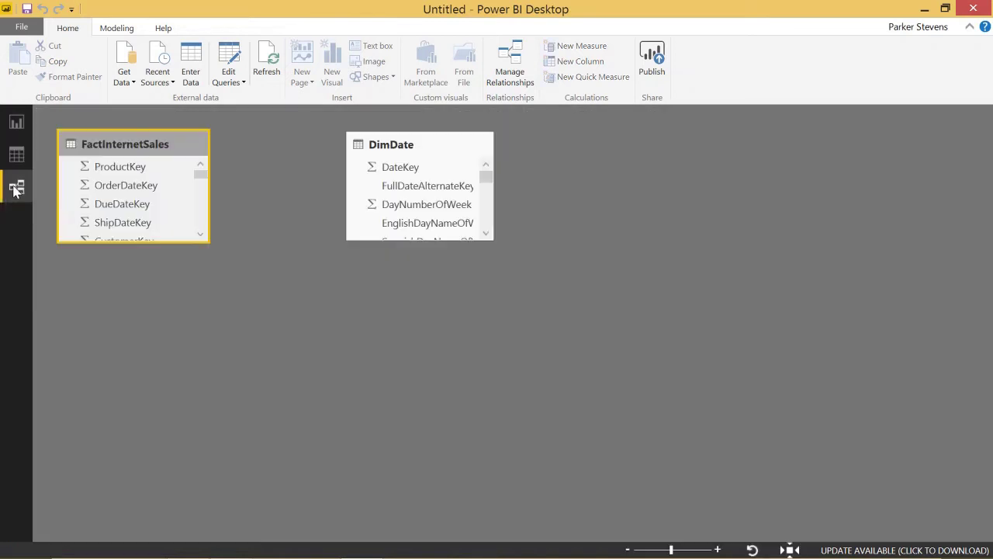
pyautogui.moveTo(153, 151); pyautogui.dragTo(167, 145)
pyautogui.click(413, 153)
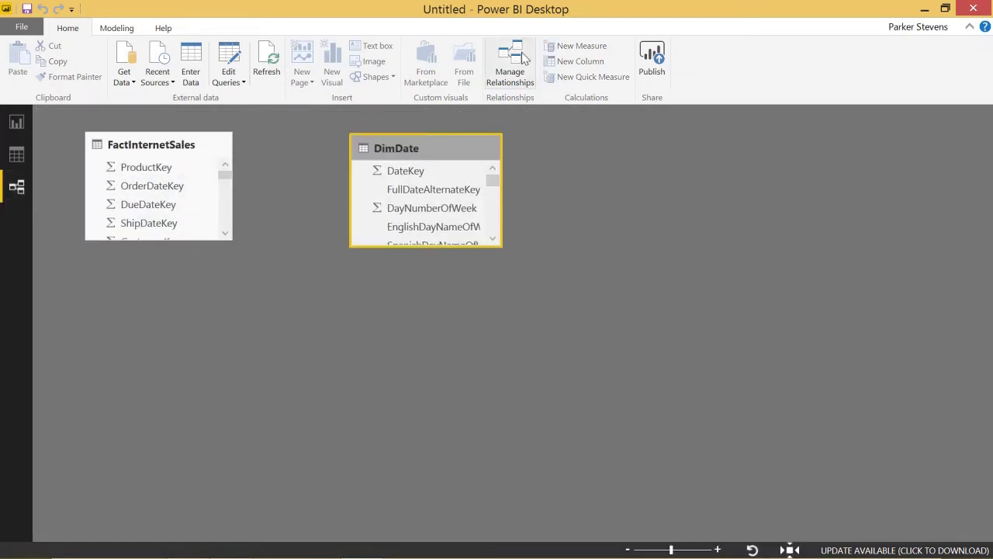
pyautogui.click(534, 53)
pyautogui.click(248, 417)
pyautogui.click(395, 142)
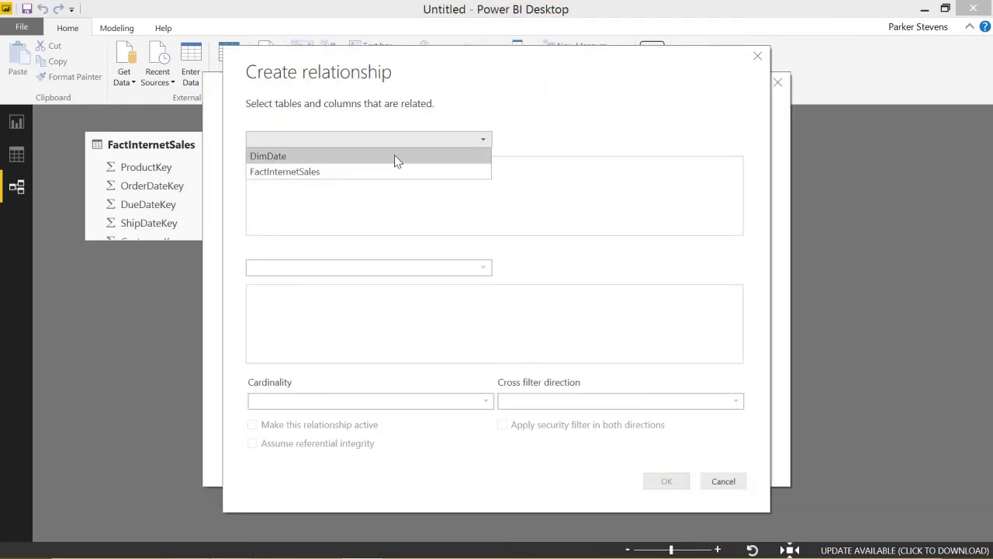
pyautogui.click(396, 159)
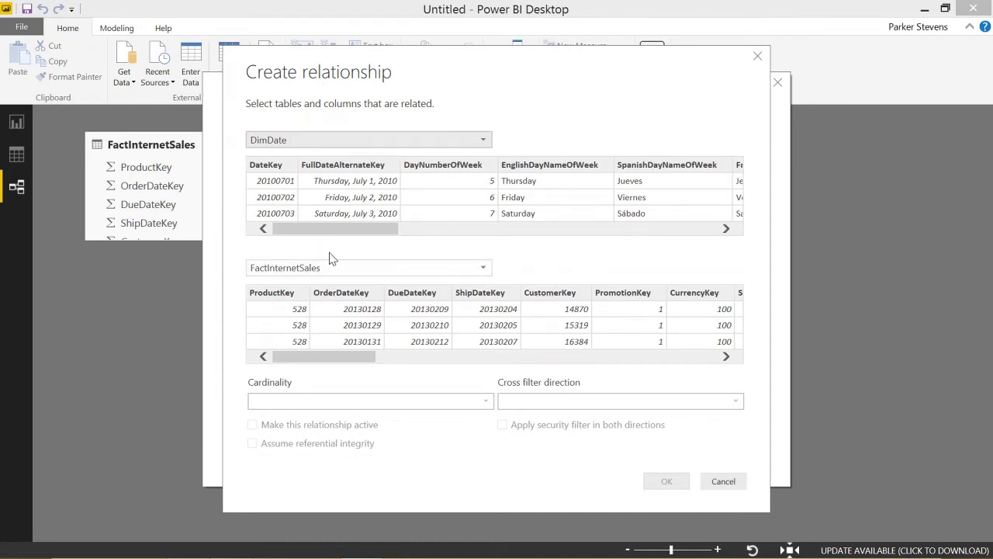
pyautogui.click(353, 231)
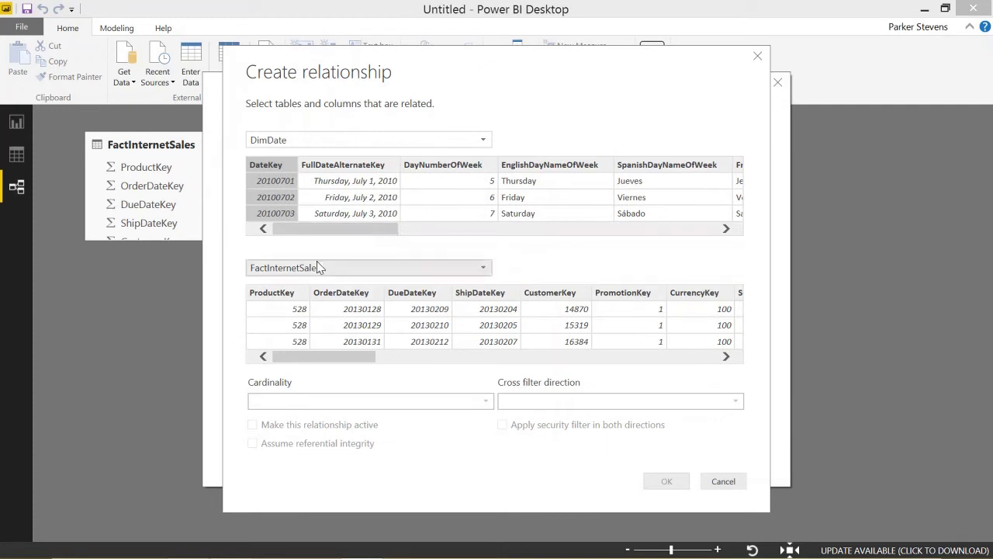
pyautogui.click(344, 293)
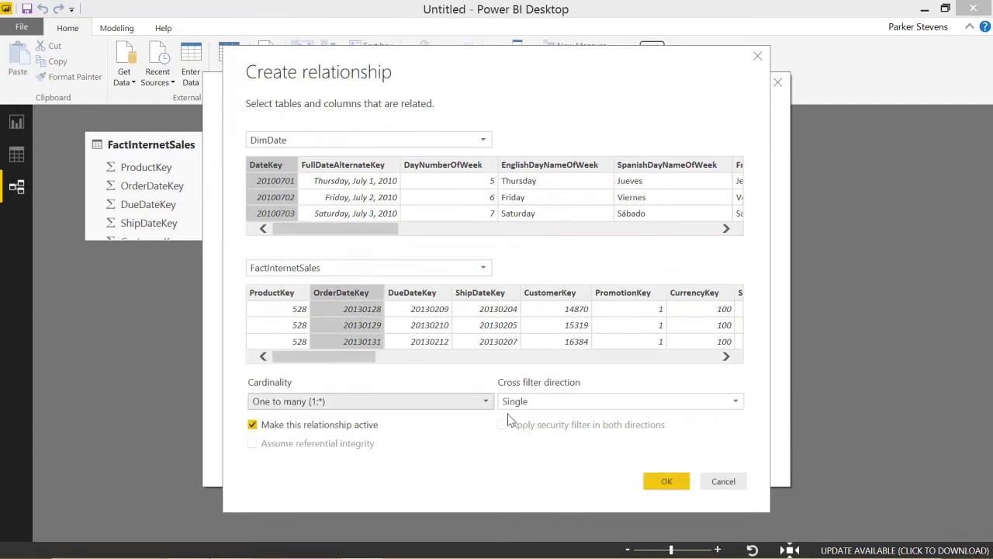
pyautogui.click(547, 402)
pyautogui.click(537, 432)
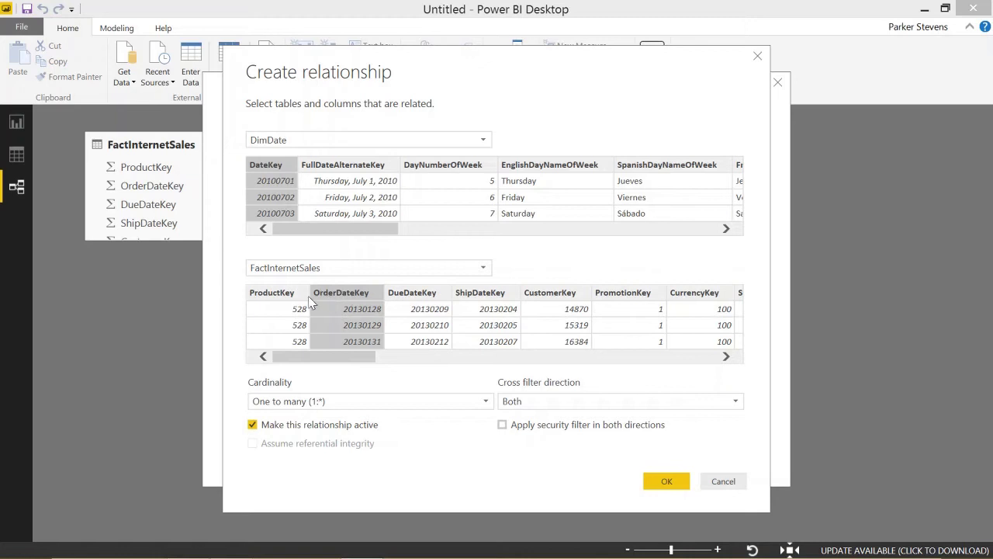
pyautogui.click(681, 482)
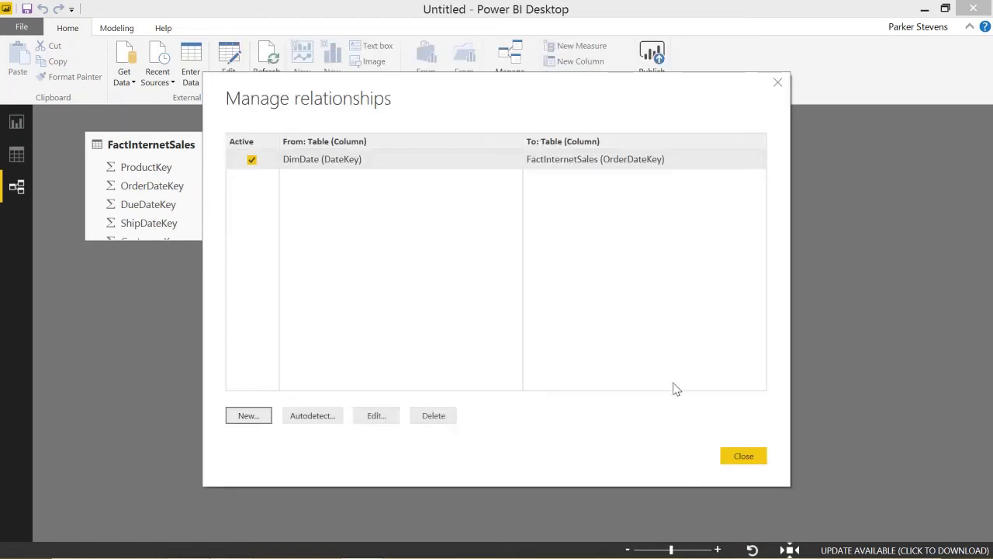
# Add an inactive relationship from DimDate[DateKey] to FactInternetSales[DueDateKey] with Both cross filtering
pyautogui.click(247, 419)
pyautogui.click(322, 141)
pyautogui.click(298, 156)
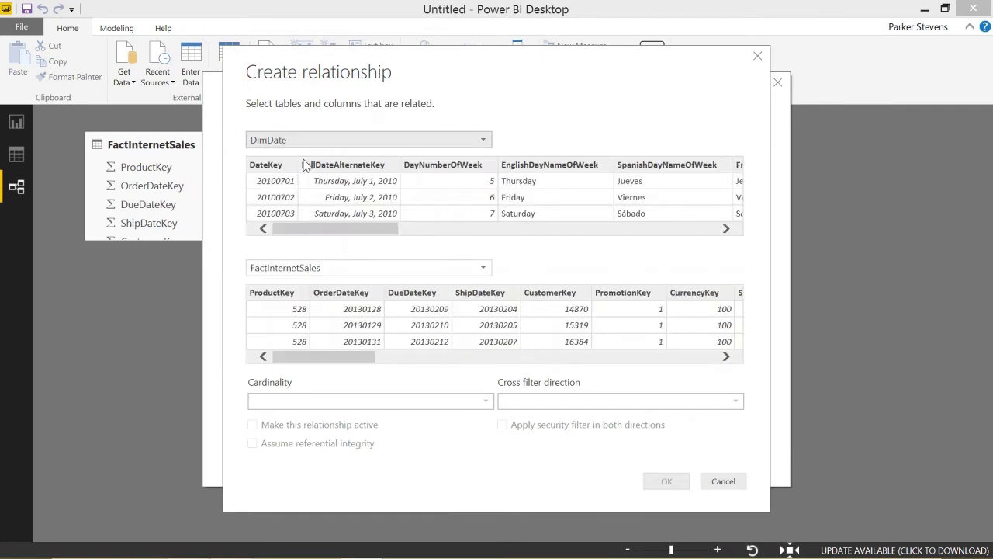
pyautogui.click(280, 164)
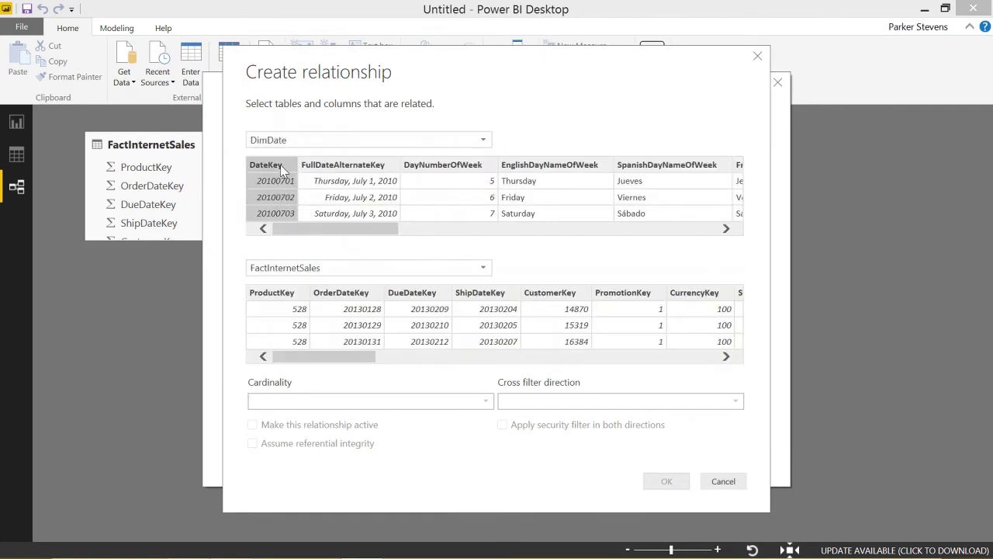
pyautogui.click(439, 294)
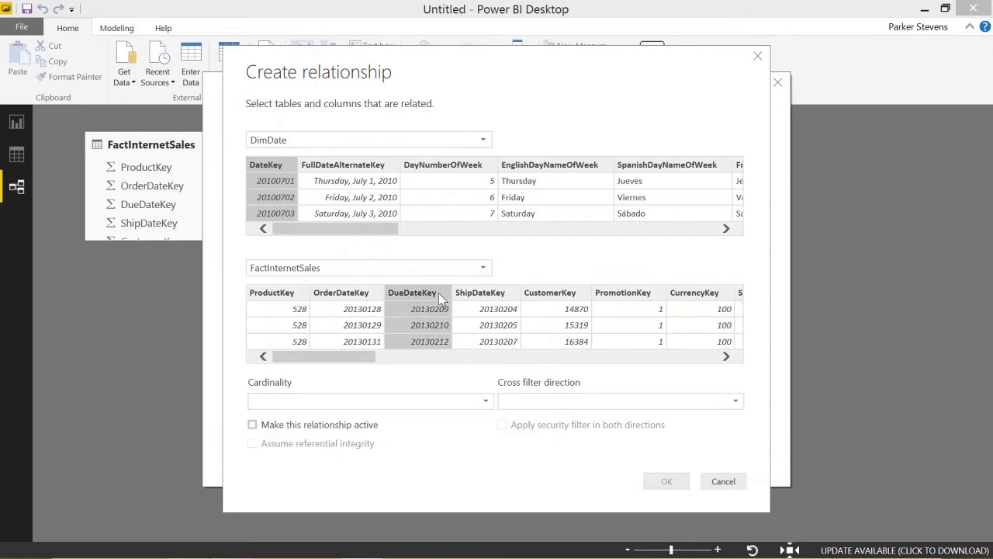
pyautogui.click(530, 401)
pyautogui.click(523, 432)
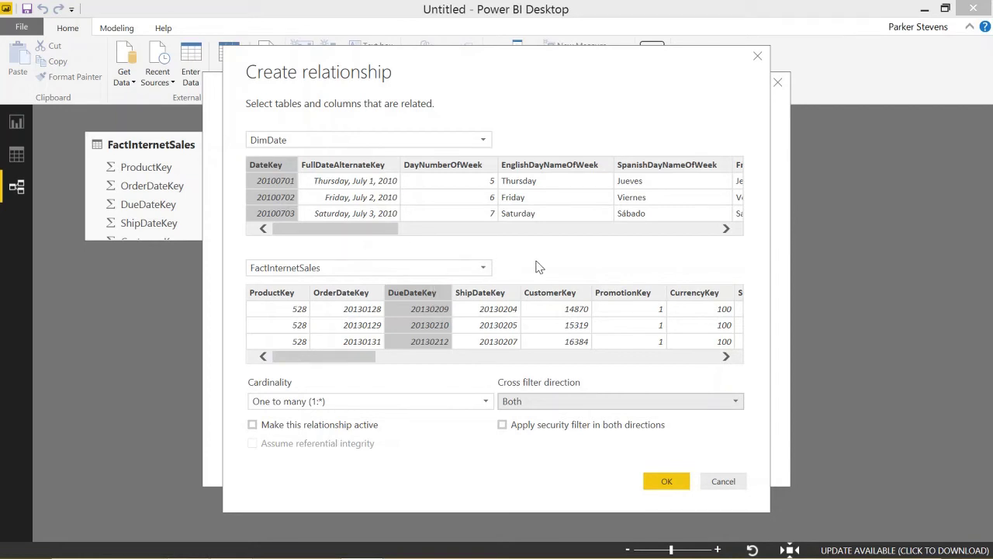
pyautogui.click(679, 480)
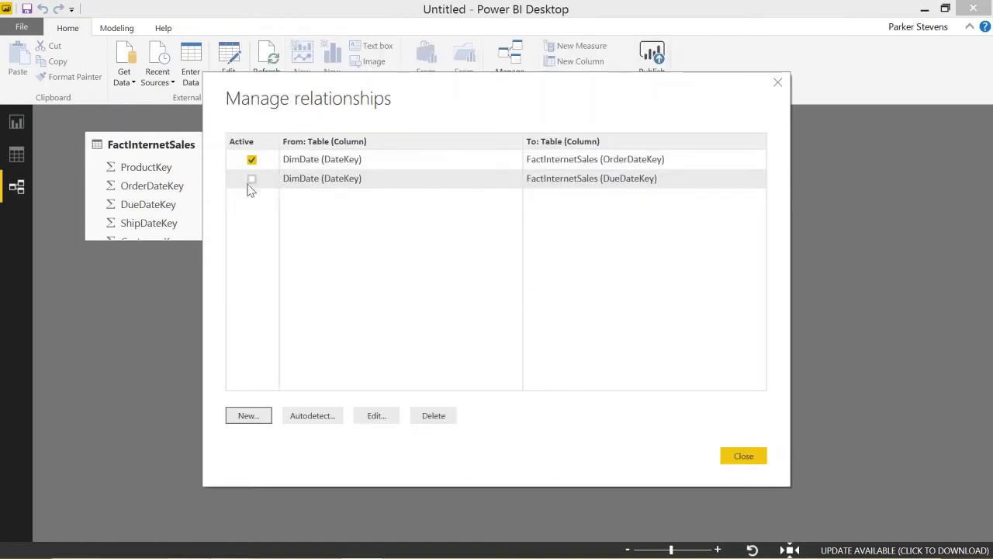
# Add an inactive relationship from DimDate[DateKey] to FactInternetSales[ShipDateKey], then close Manage Relationships
pyautogui.click(259, 420)
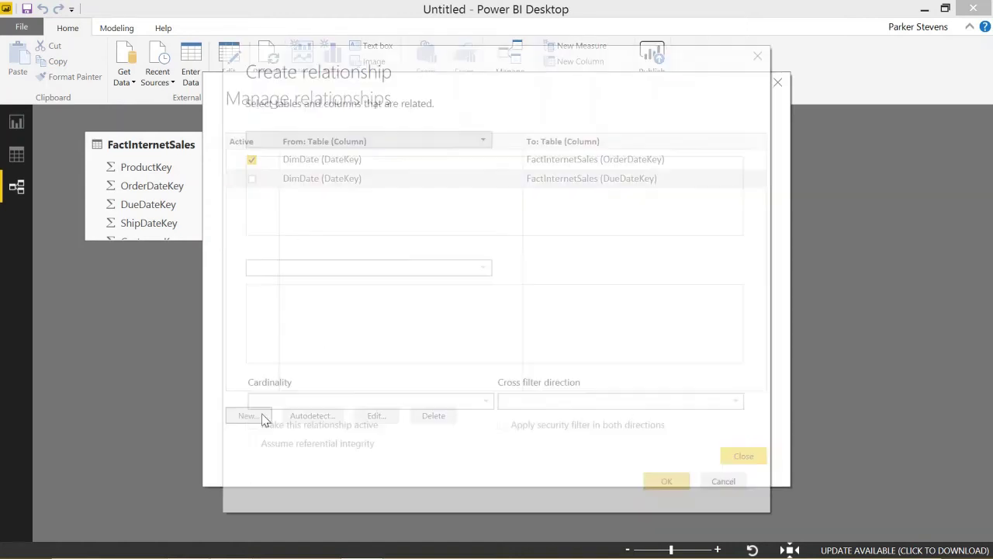
pyautogui.click(380, 141)
pyautogui.click(304, 157)
pyautogui.click(278, 180)
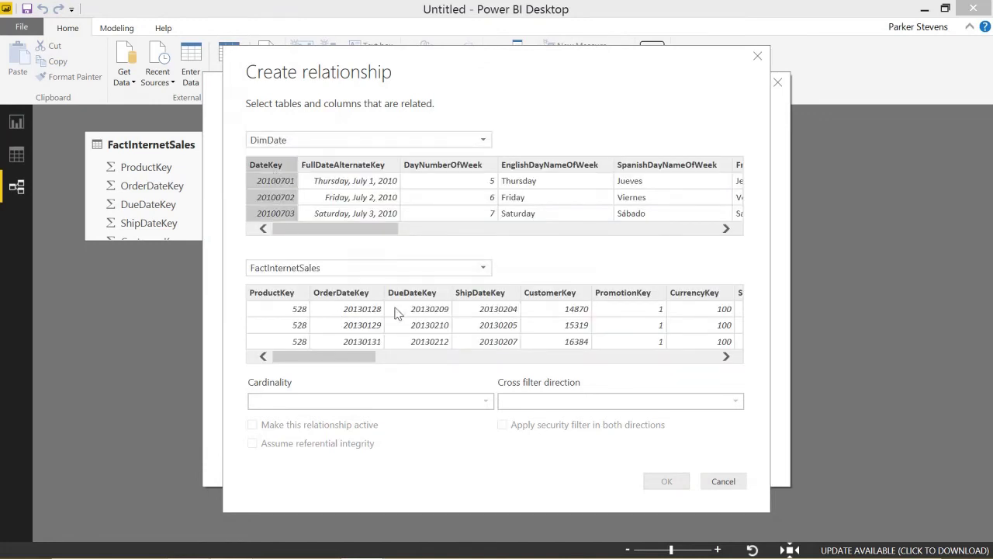
pyautogui.click(478, 295)
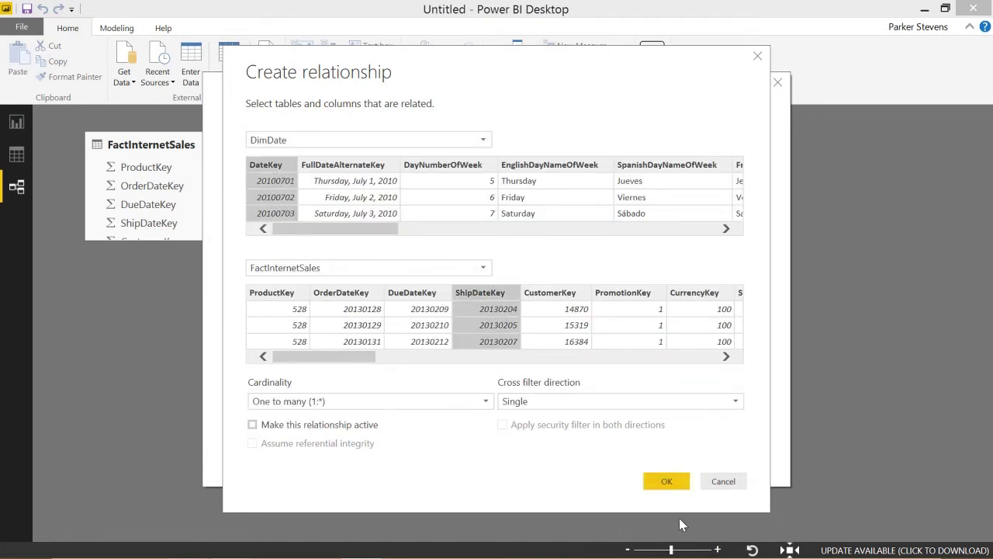
pyautogui.click(664, 482)
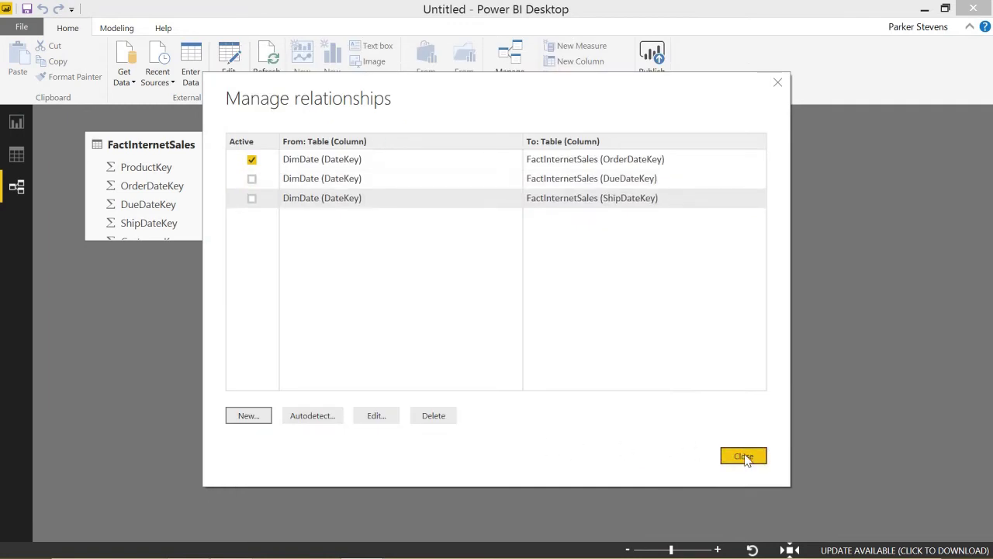
pyautogui.click(743, 457)
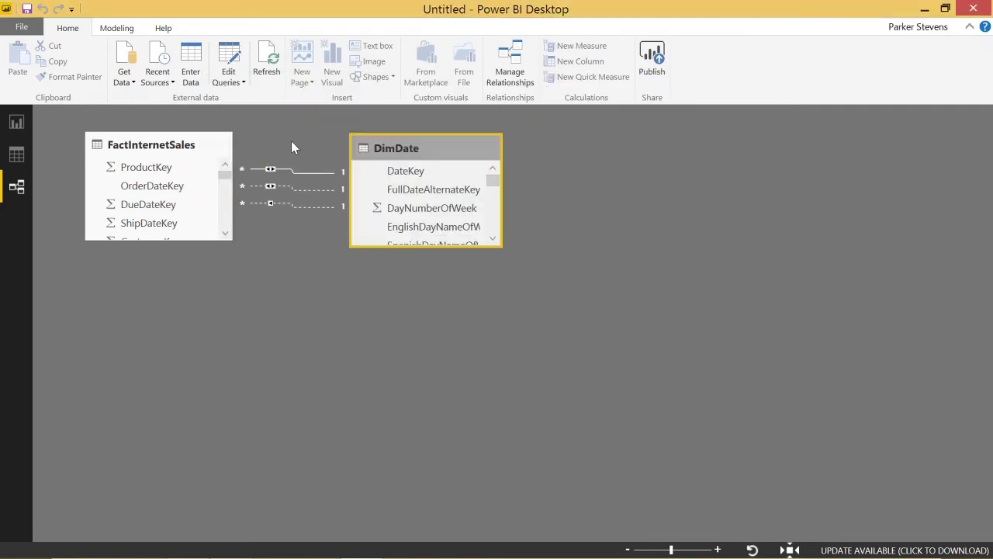
# Inspect the OrderDateKey, DueDateKey and ShipDateKey relationship lines between DimDate and FactInternetSales
pyautogui.moveTo(472, 146); pyautogui.dragTo(480, 141)
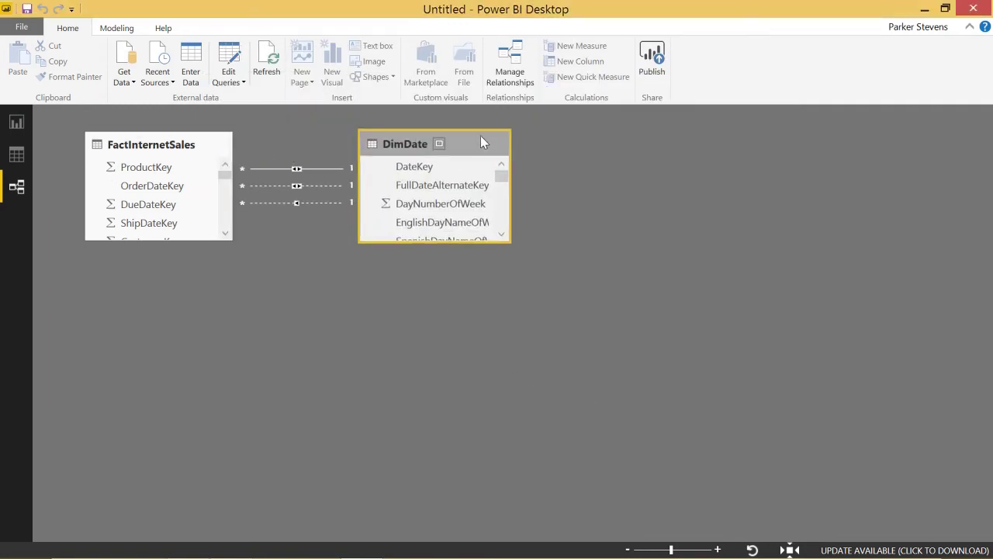
pyautogui.click(327, 169)
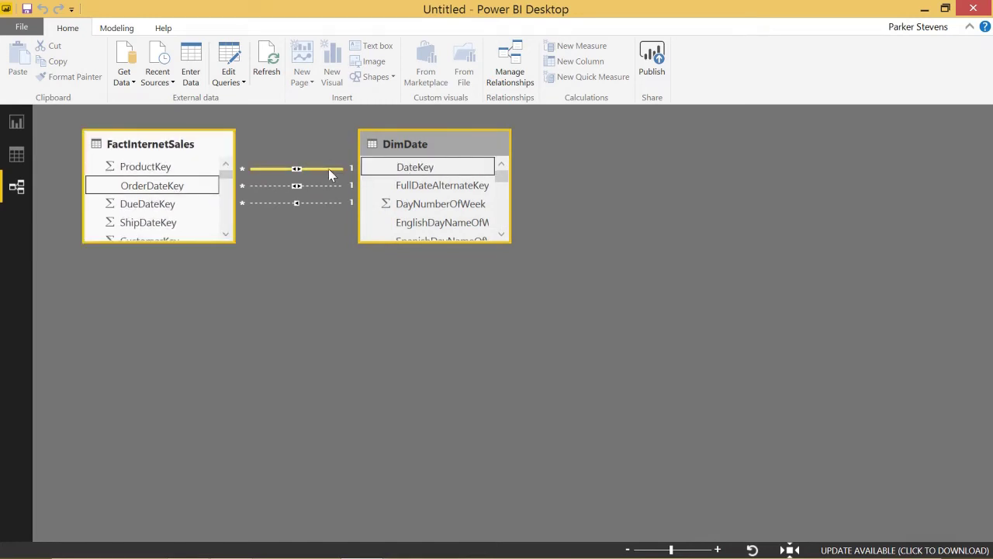
pyautogui.click(330, 186)
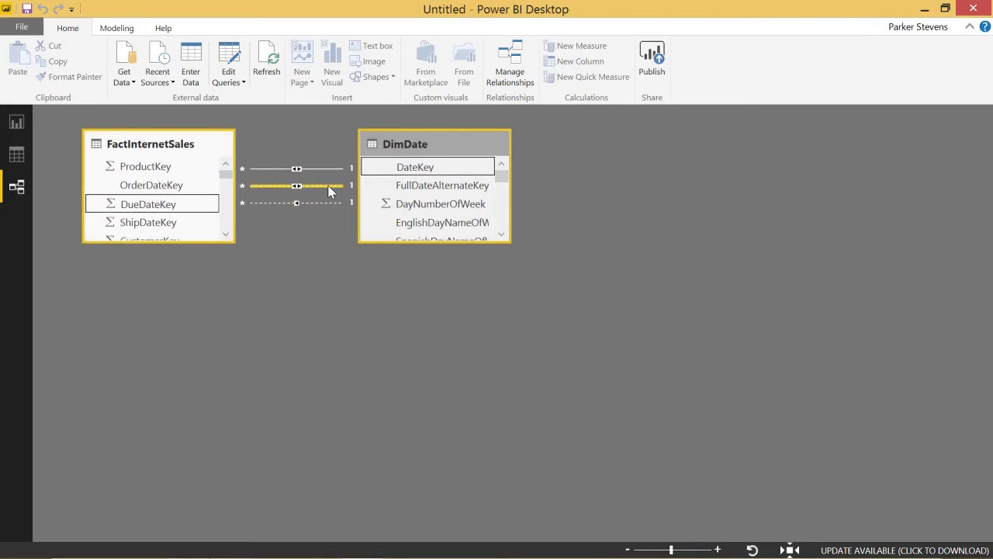
pyautogui.click(327, 203)
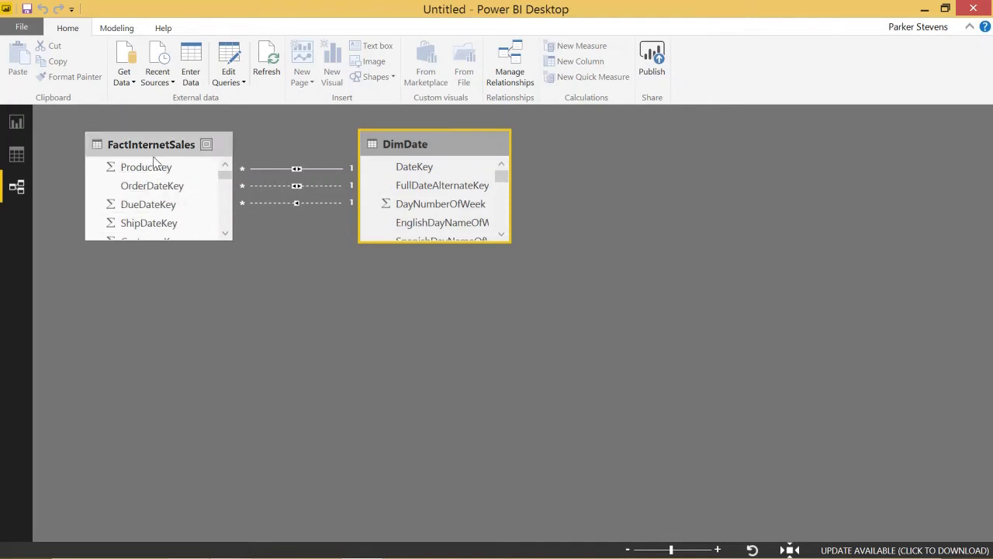
# Add a table visual to the report page and move it toward the centre
pyautogui.click(9, 122)
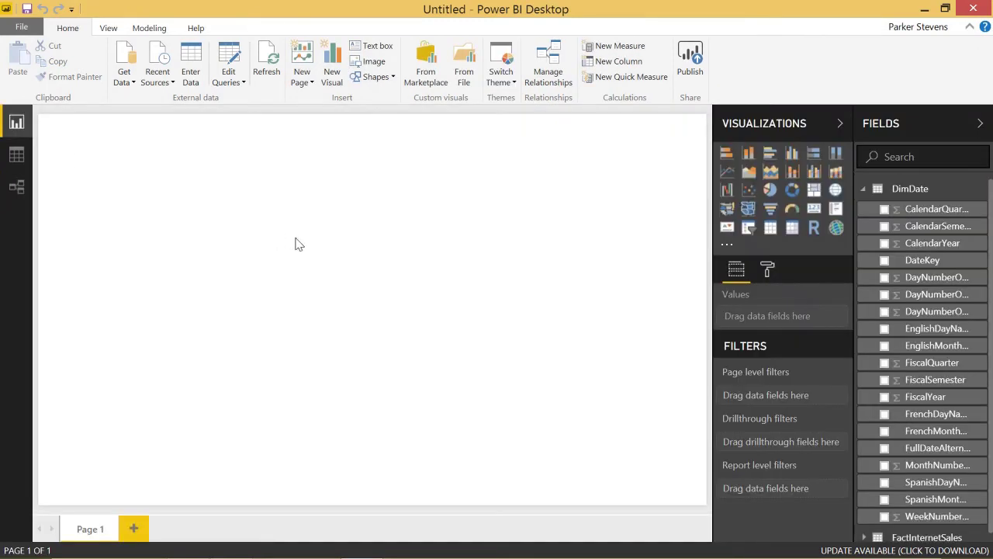
pyautogui.click(770, 227)
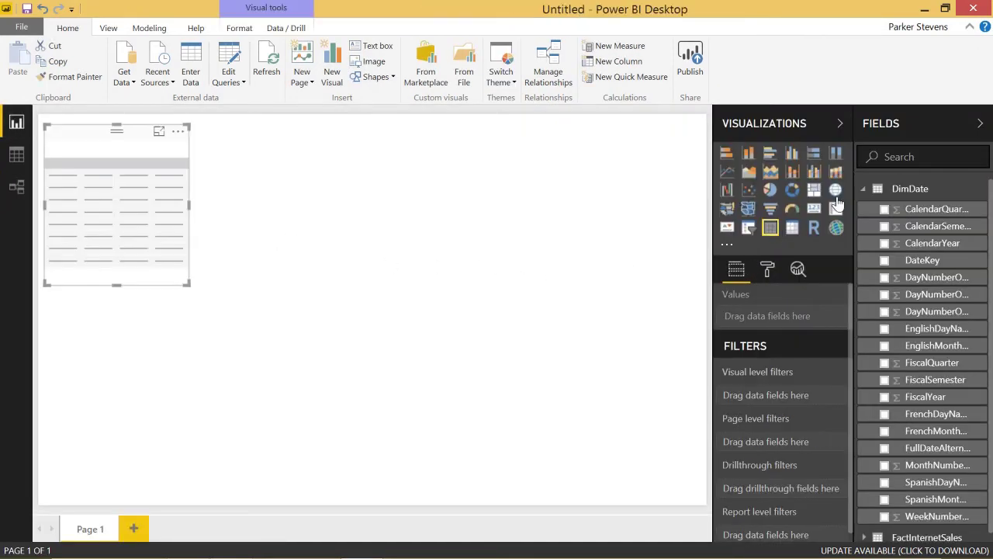
pyautogui.click(863, 189)
pyautogui.moveTo(151, 182); pyautogui.dragTo(316, 252)
# Add DimDate FiscalYear to the table's Values, set to Don't summarize
pyautogui.click(866, 188)
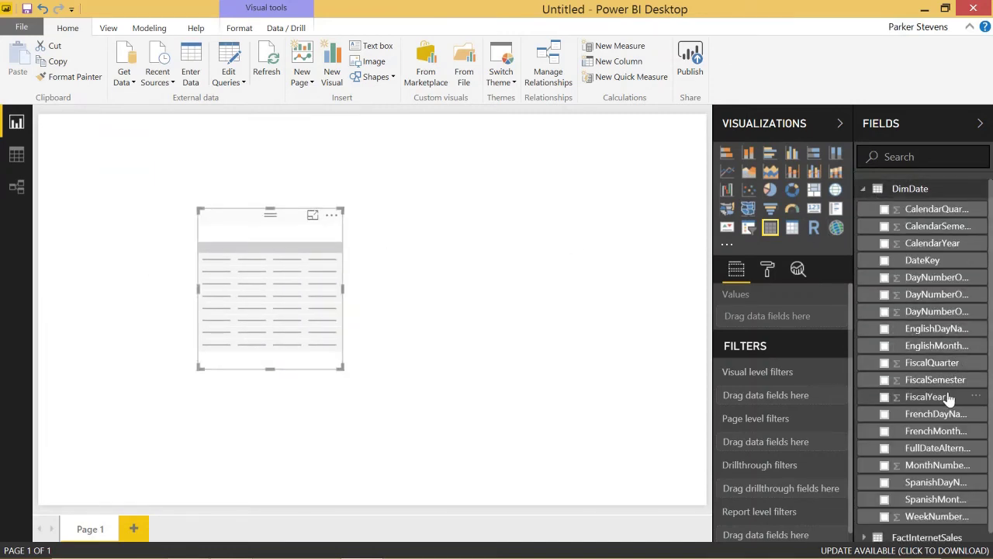
pyautogui.moveTo(948, 397); pyautogui.dragTo(780, 316)
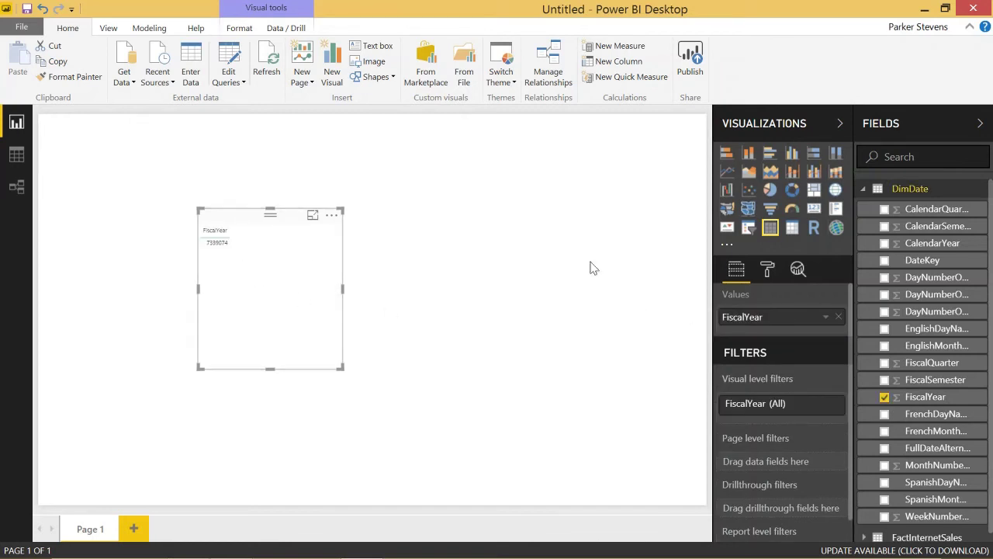
pyautogui.click(826, 318)
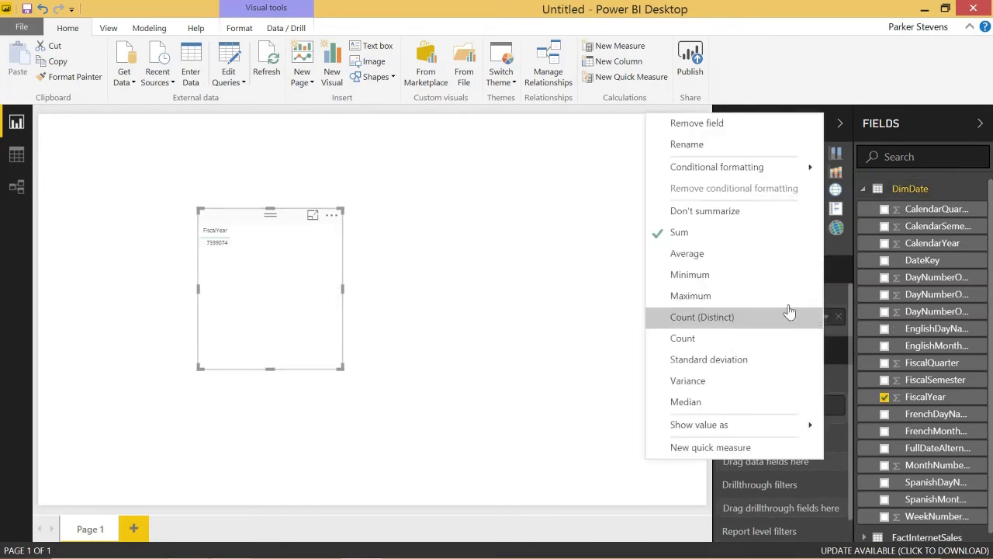
pyautogui.click(722, 211)
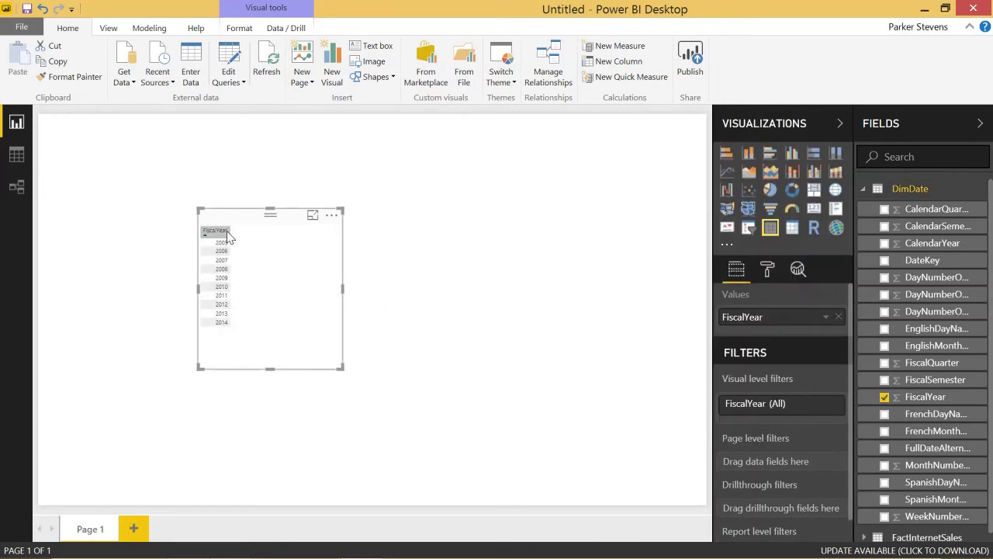
# Add FactInternetSales SalesAmount to the table
pyautogui.click(863, 189)
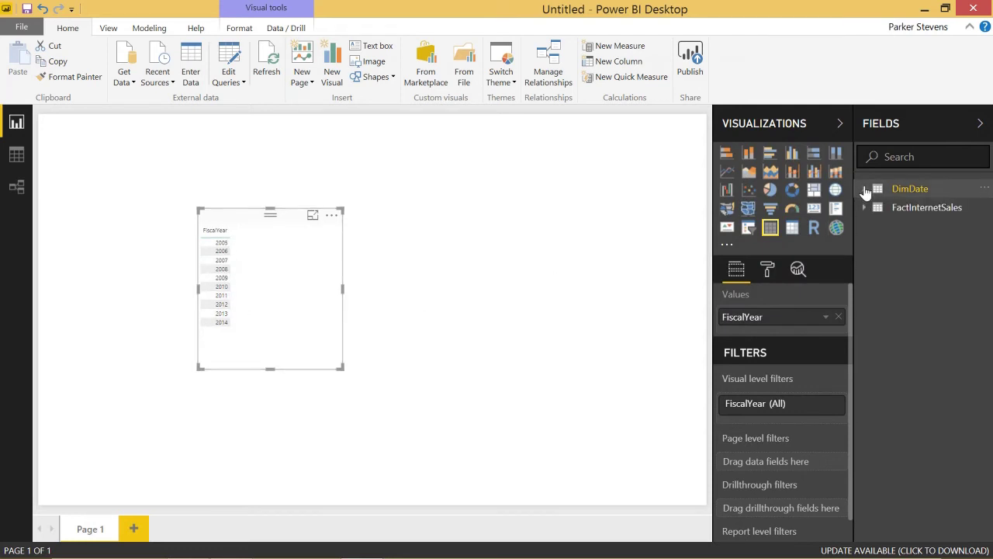
pyautogui.click(865, 208)
pyautogui.scroll(-4, 882, 295)
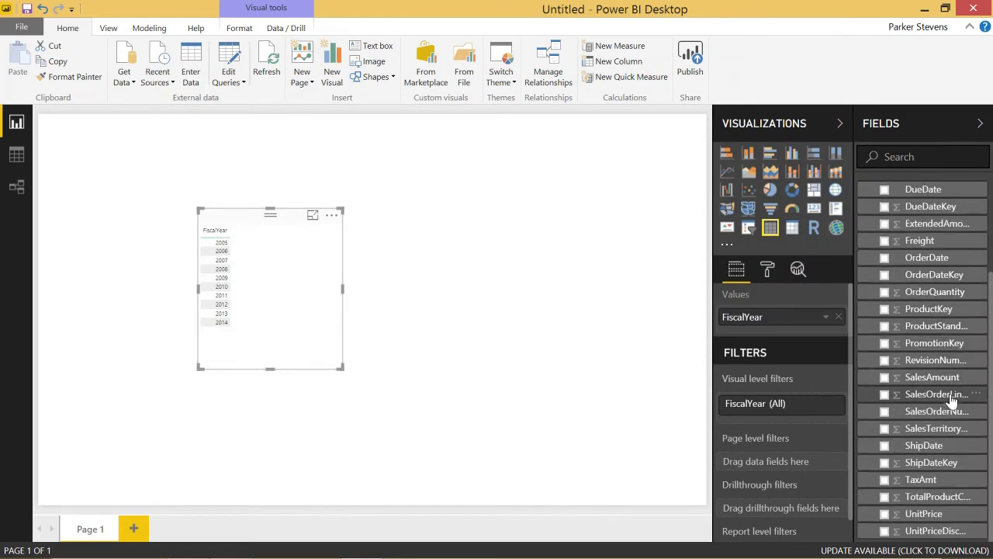
pyautogui.moveTo(954, 377); pyautogui.dragTo(807, 330)
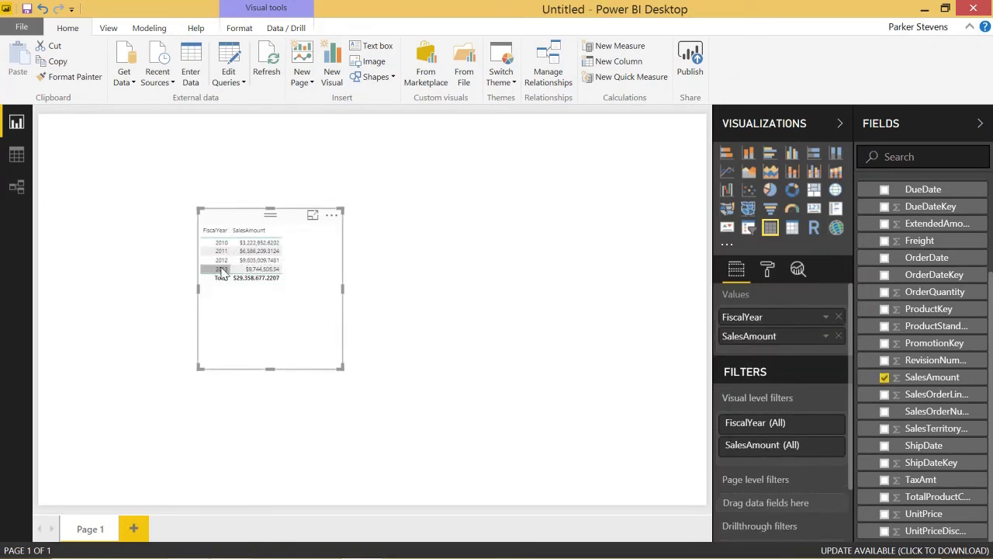
# Rename the table's SalesAmount value field to SalesByOrderDate, then drag the visual wider
pyautogui.click(17, 187)
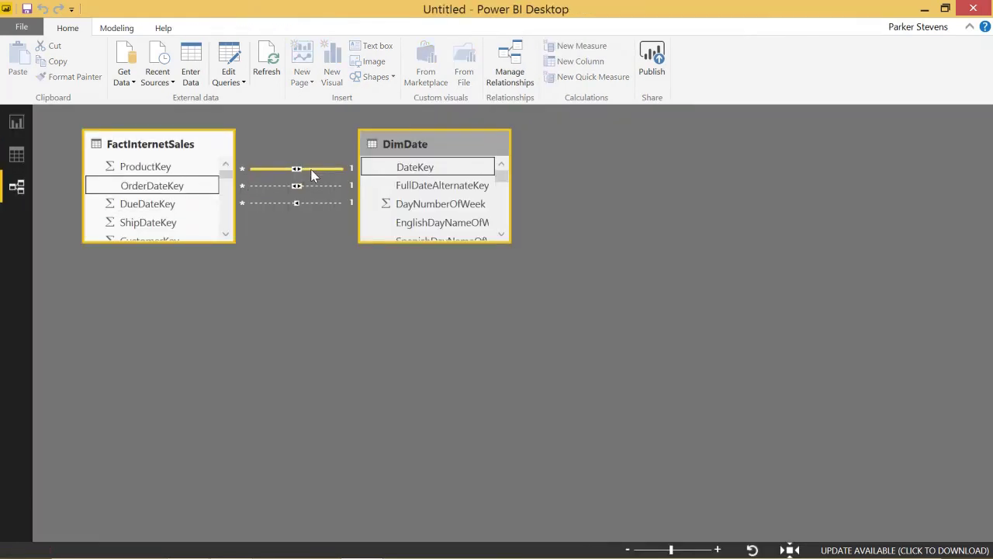
pyautogui.click(17, 122)
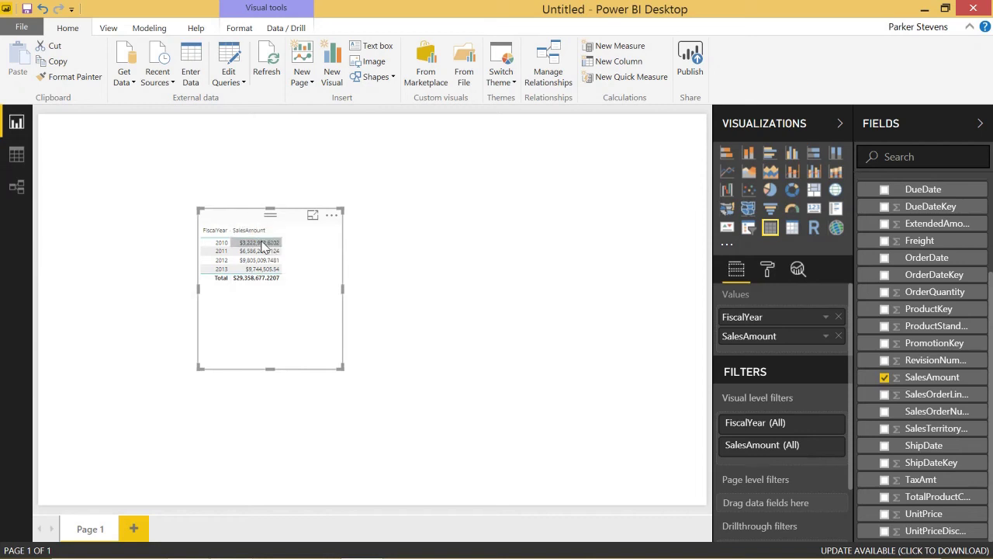
pyautogui.moveTo(263, 247)
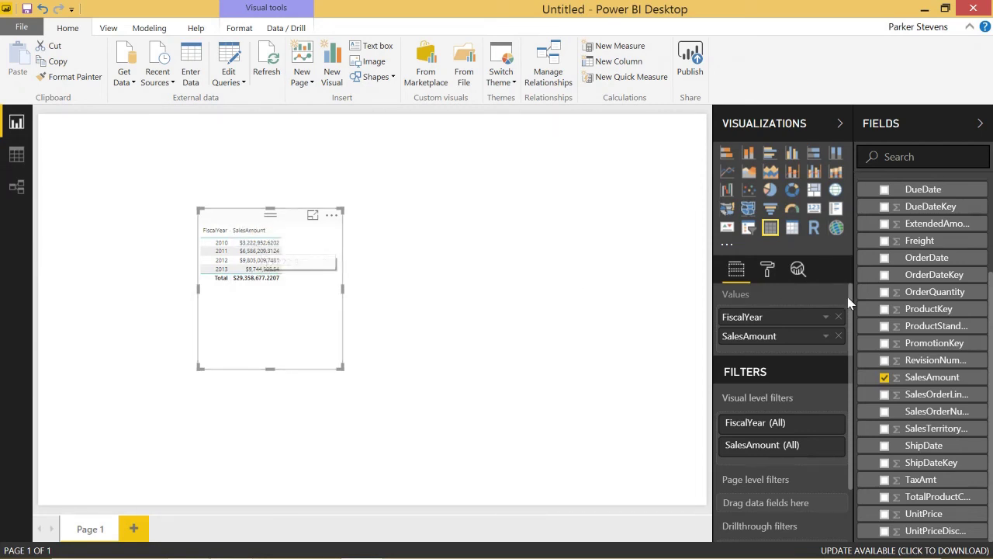
pyautogui.click(825, 335)
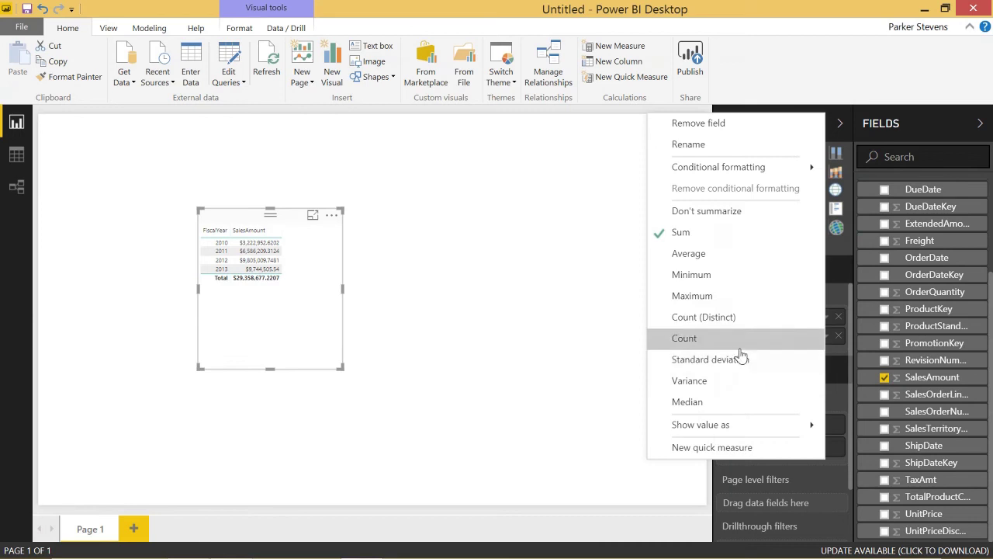
pyautogui.click(750, 146)
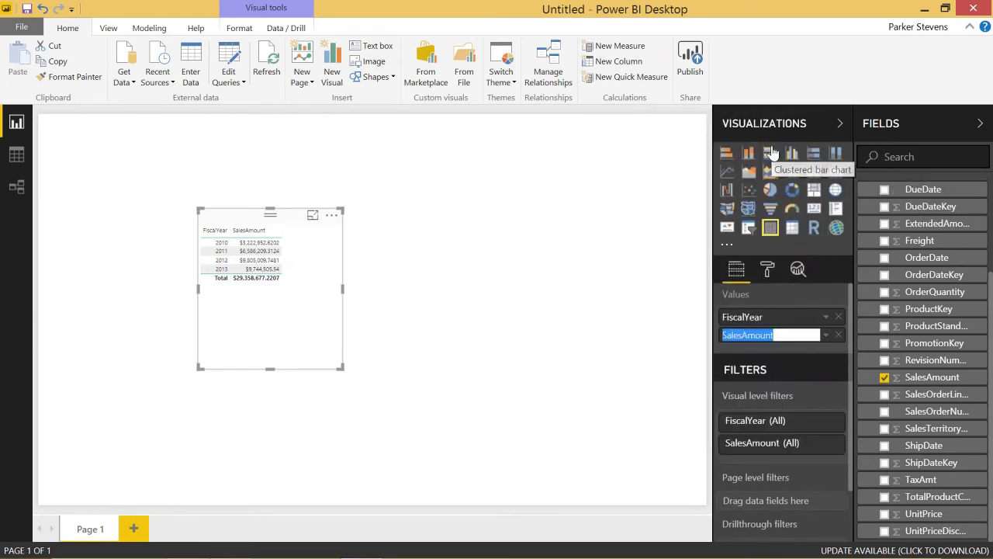
pyautogui.write('S')
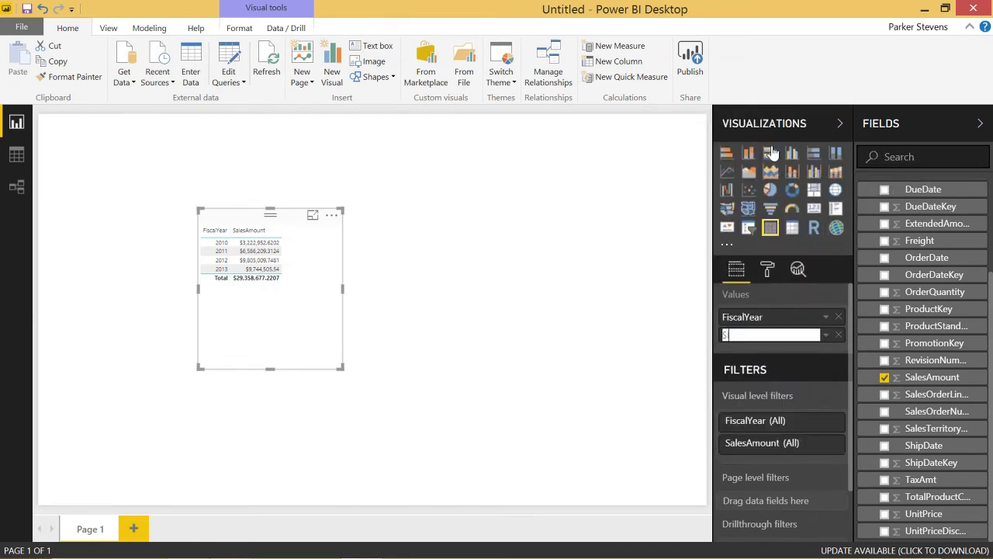
pyautogui.write('alesByOrderDate')
pyautogui.press('Return')
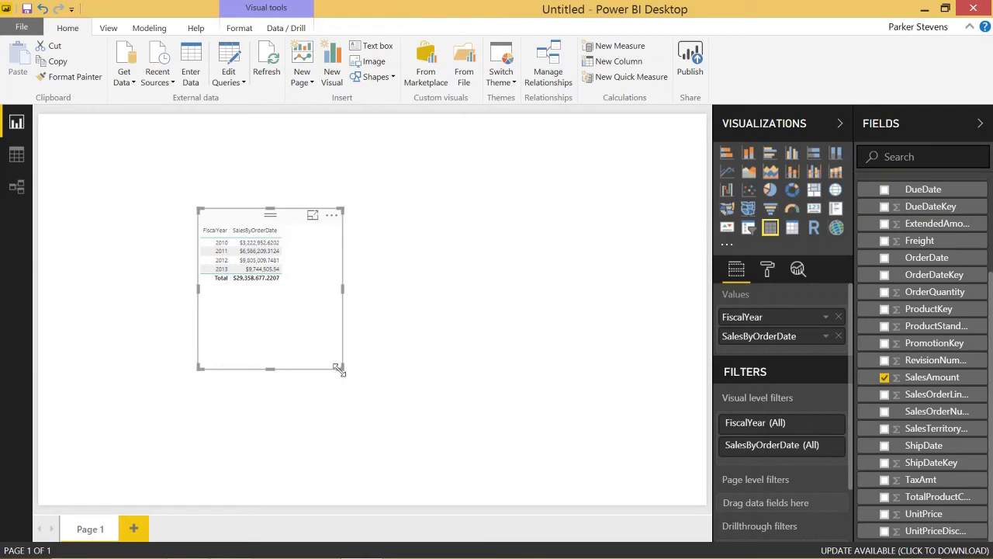
pyautogui.moveTo(339, 370); pyautogui.dragTo(394, 373)
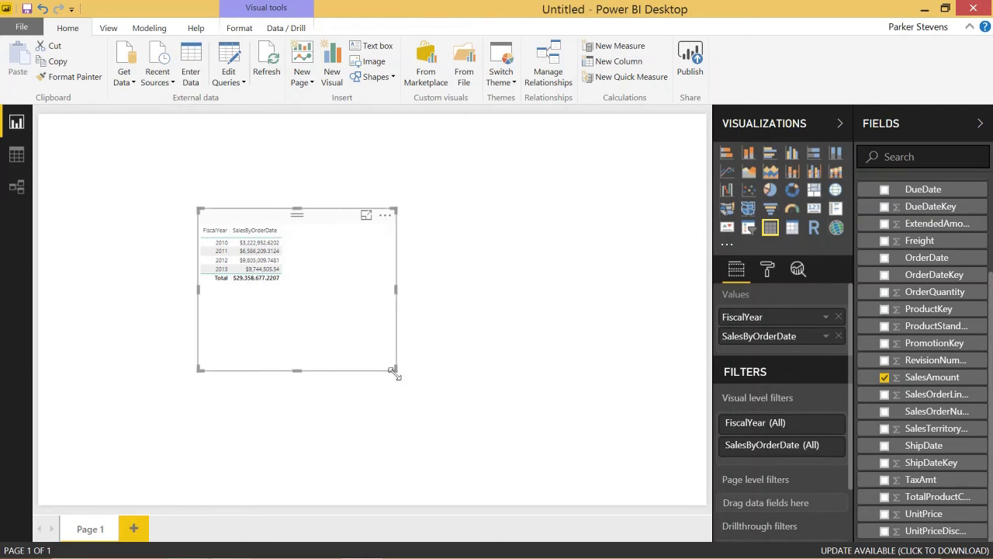
# Start a new measure in the FactInternetSales table
pyautogui.click(416, 377)
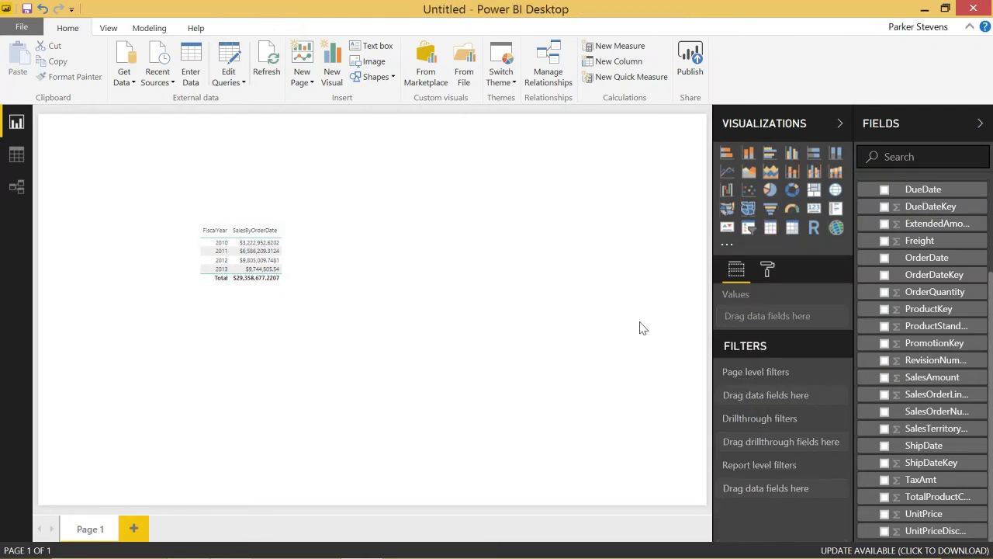
pyautogui.scroll(5, 976, 372)
pyautogui.click(875, 207)
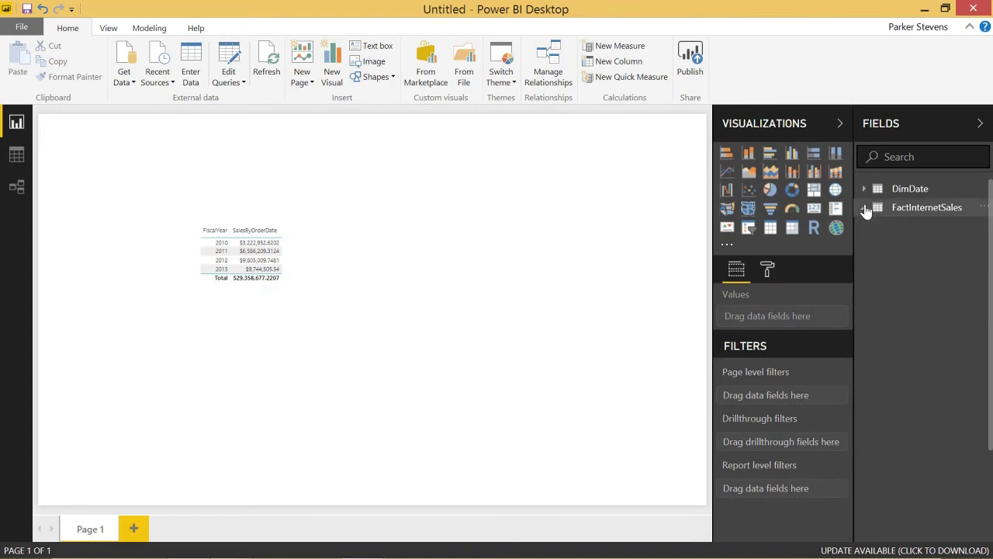
pyautogui.rightClick(918, 210)
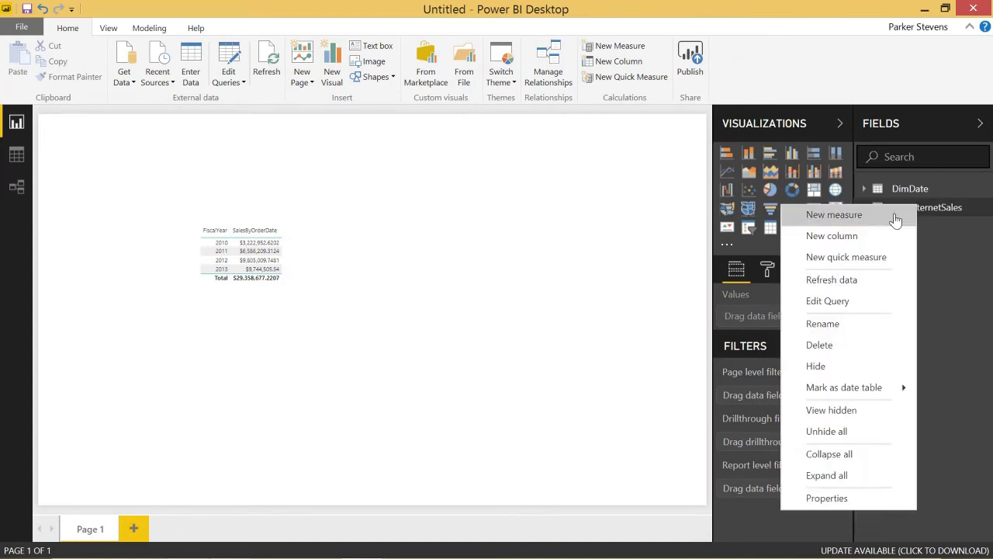
pyautogui.click(894, 215)
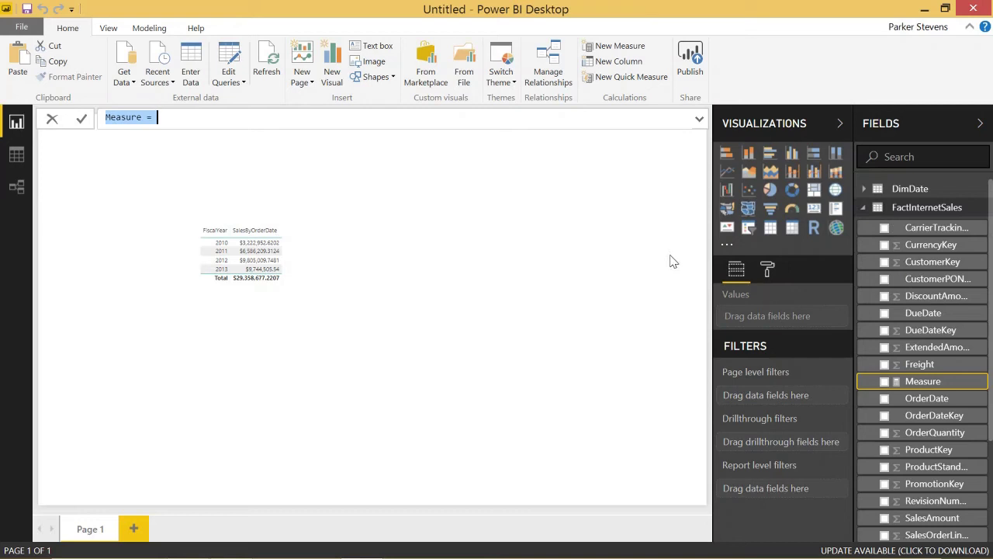
# Name it SalesByDueDate and begin CALCULATE(SUM(FactInternetSales[SalesAmount]), ...)
pyautogui.write('SalesBy')
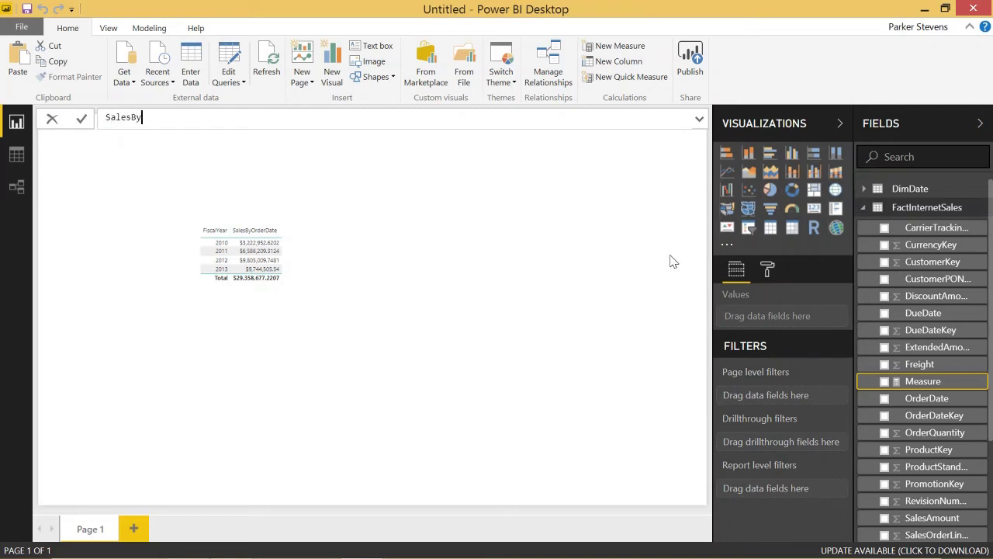
pyautogui.write('DueDate =')
pyautogui.hotkey('shift', 'Return')
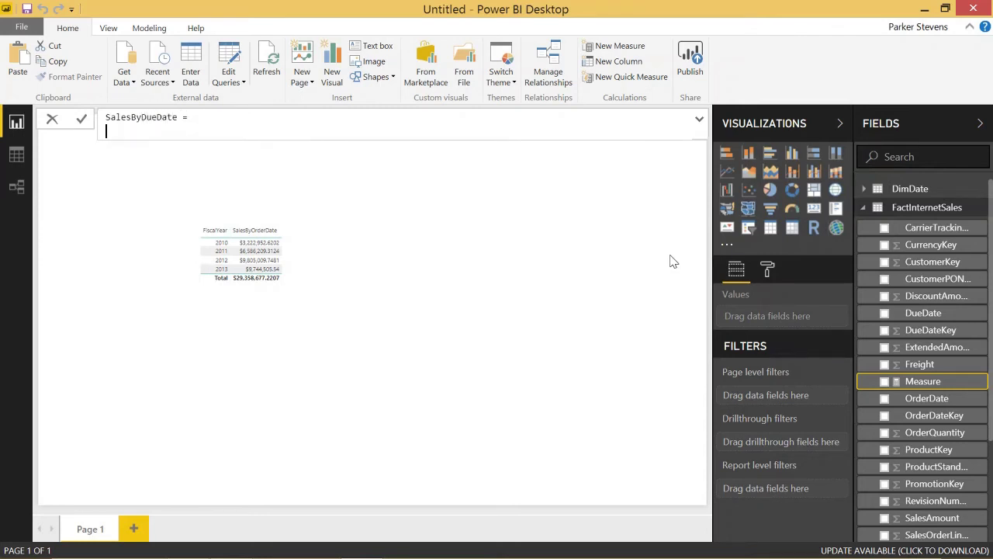
pyautogui.write('cal')
pyautogui.press('Tab')
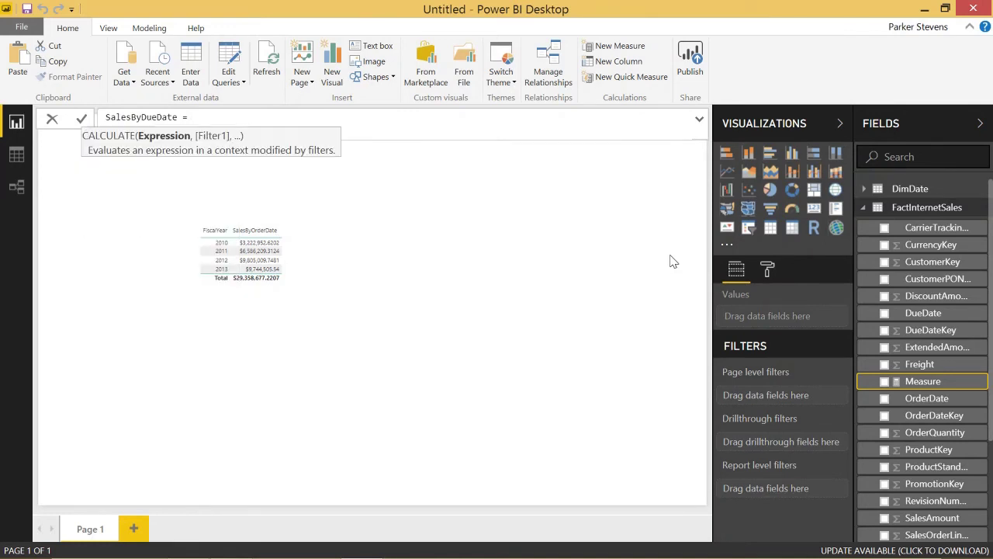
pyautogui.hotkey('shift', 'Return')
pyautogui.write('s')
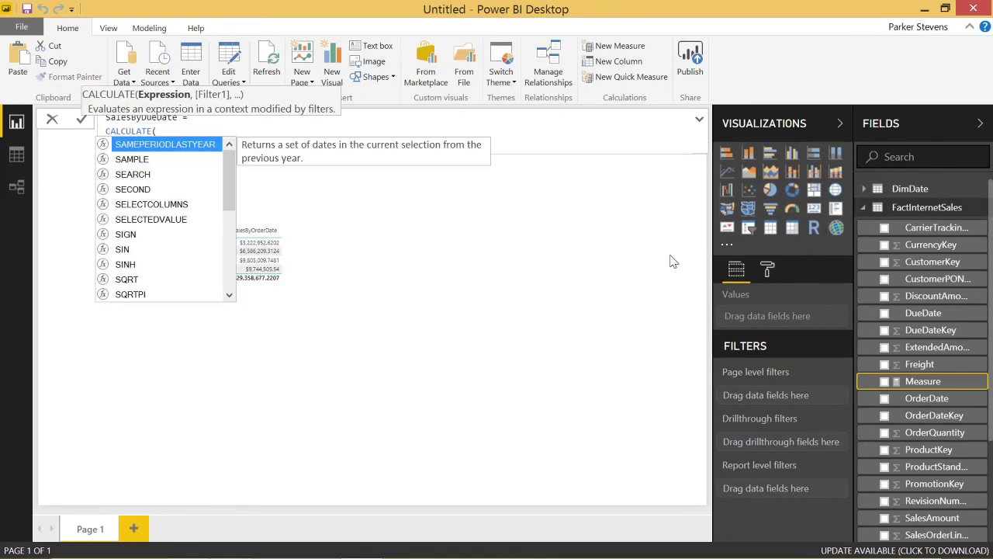
pyautogui.write('um')
pyautogui.press('Tab')
pyautogui.write('sales')
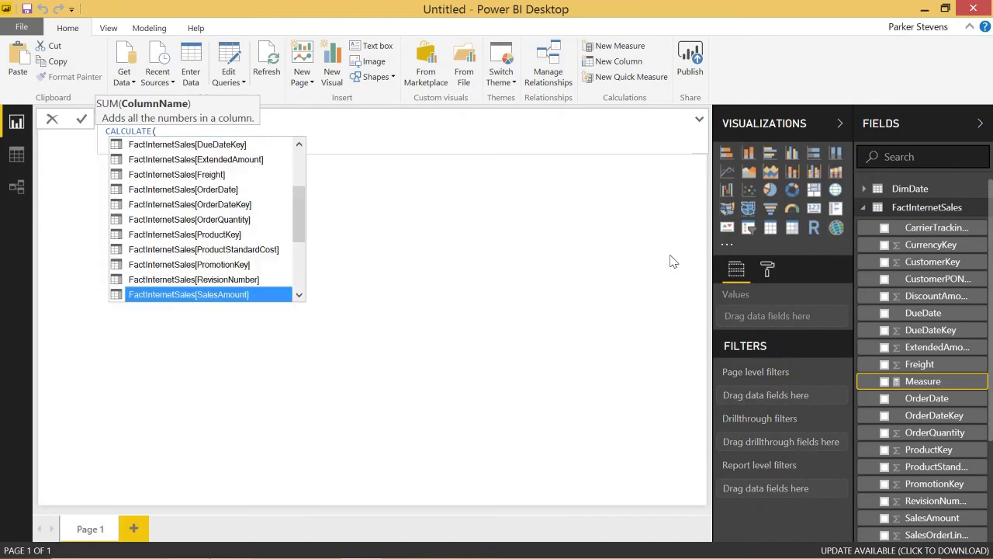
pyautogui.press('Tab')
pyautogui.write(')')
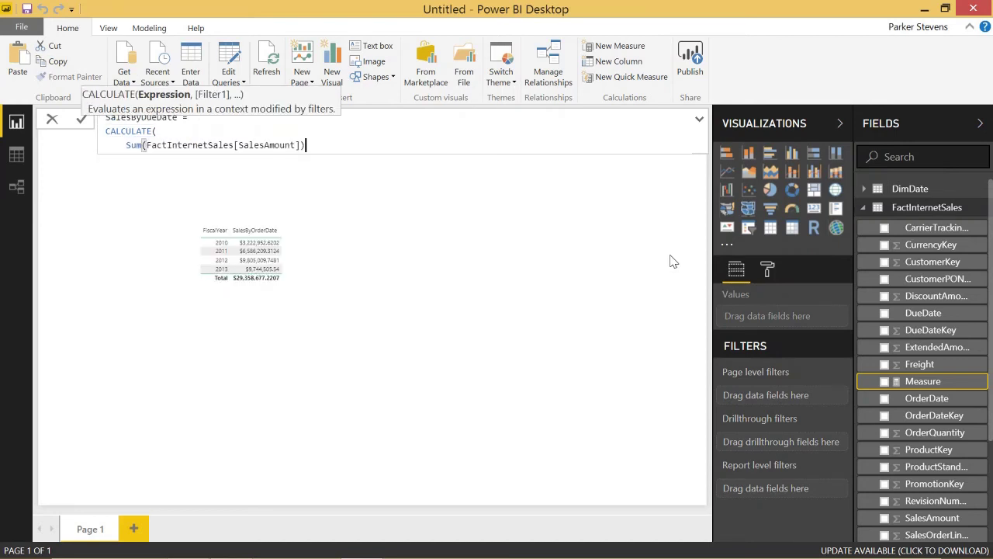
pyautogui.write(',')
pyautogui.hotkey('shift', 'Return')
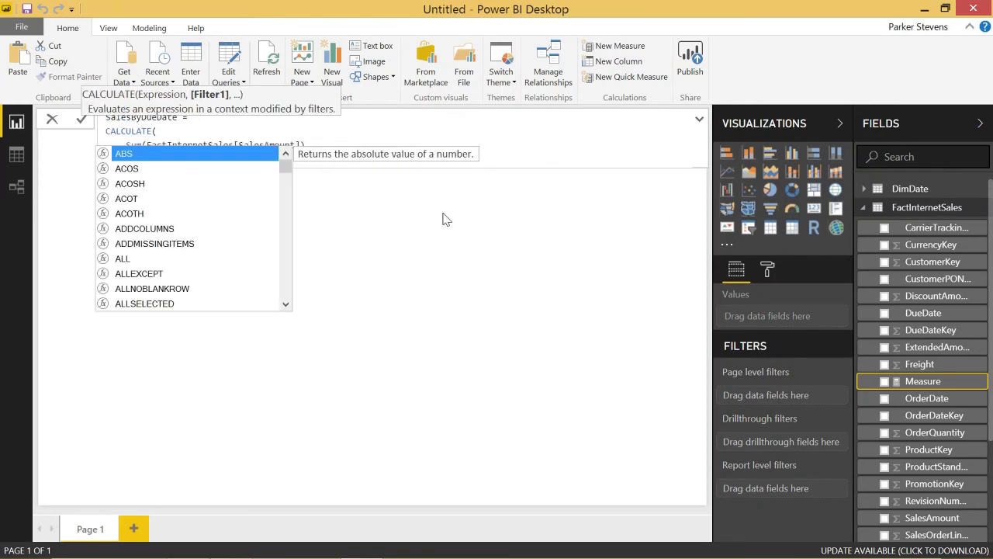
pyautogui.press('Escape')
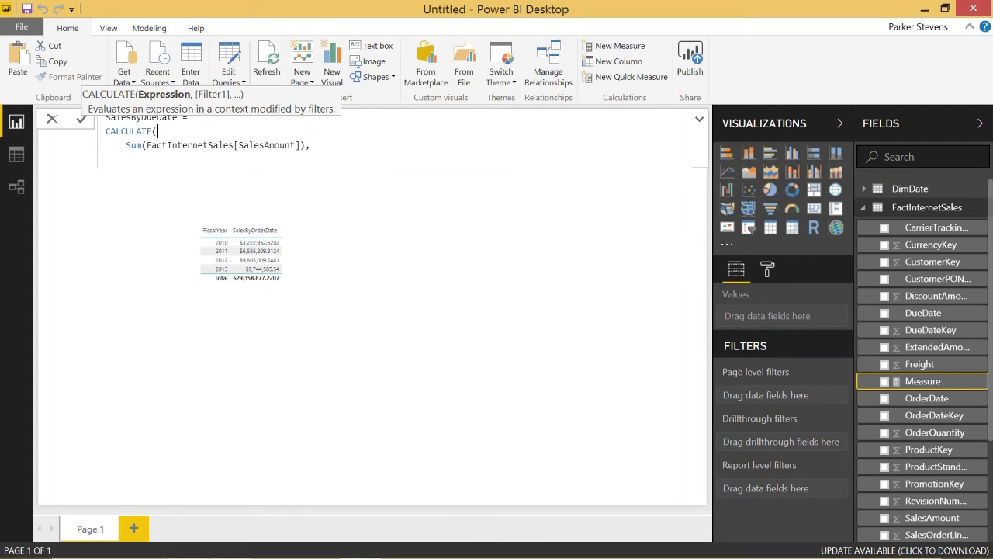
# Add USERELATIONSHIP(DimDate[DateKey], FactInternetSales[DueDateKey]) as the filter and commit the measure
pyautogui.click(127, 159)
pyautogui.write('use')
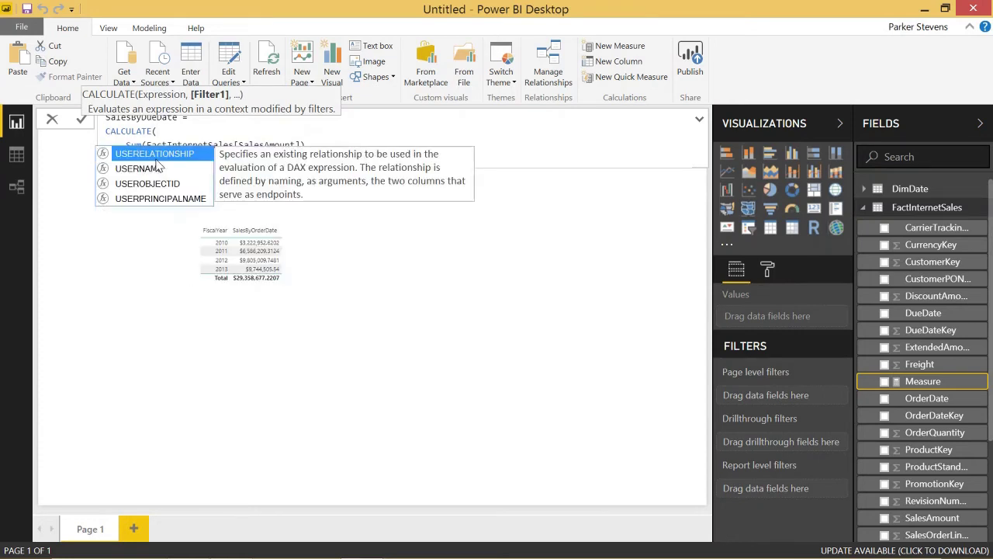
pyautogui.press('Tab')
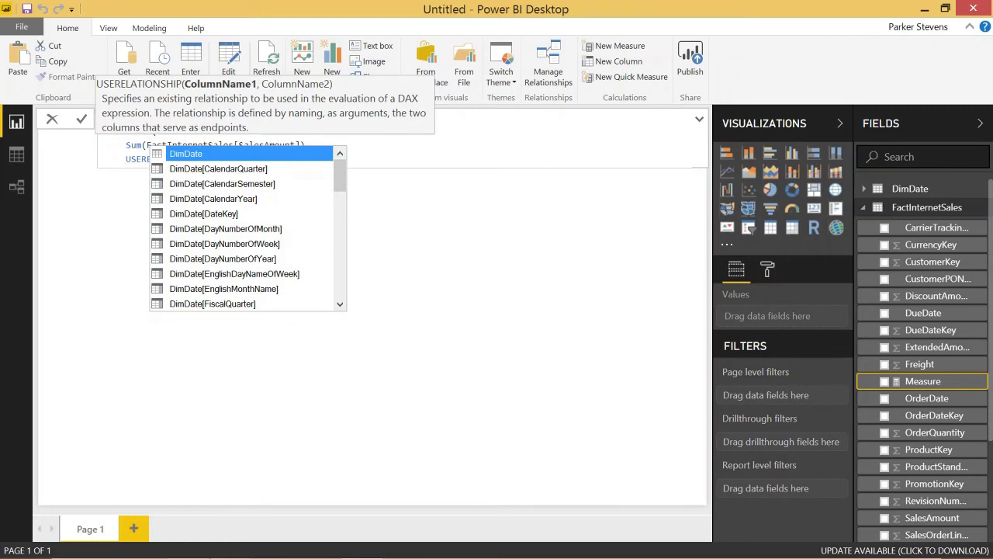
pyautogui.press('Down')
pyautogui.press('Down')
pyautogui.press('Down')
pyautogui.press('Down')
pyautogui.press('Tab')
pyautogui.write(',')
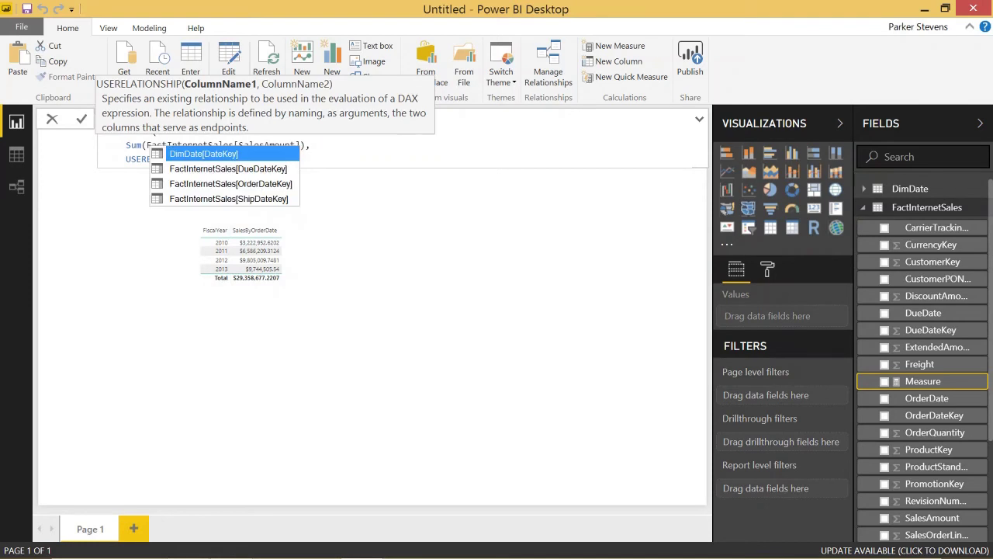
pyautogui.press('Tab')
pyautogui.write(',')
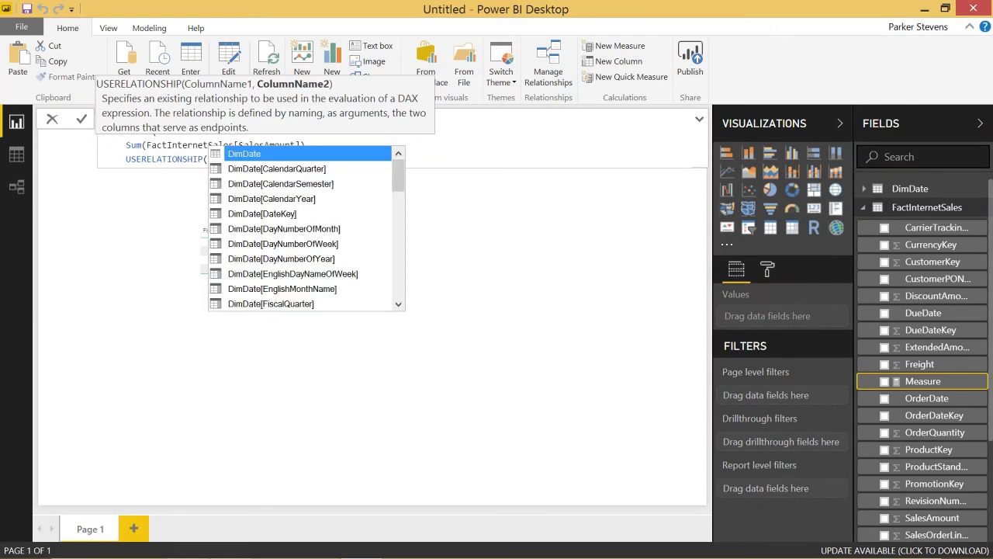
pyautogui.write('Due')
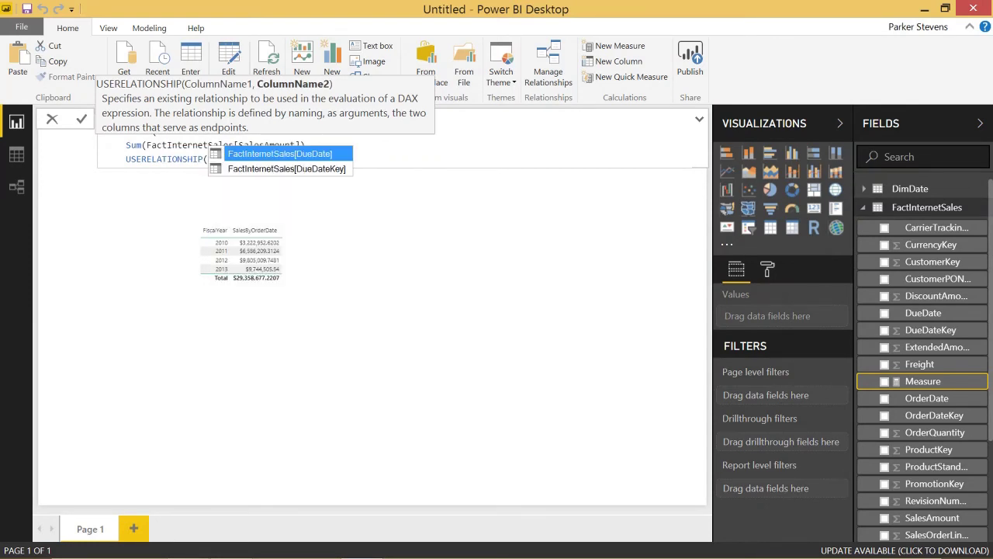
pyautogui.press('Down')
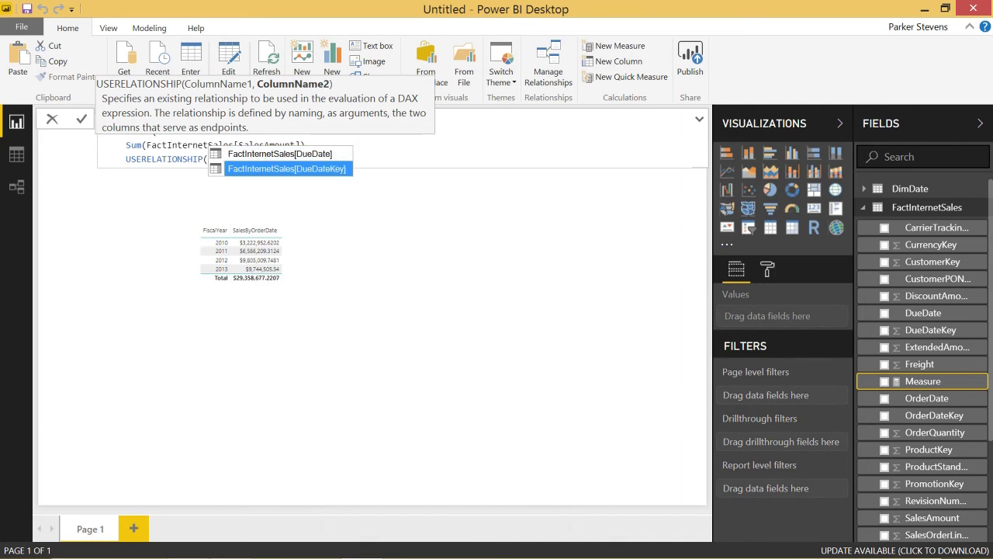
pyautogui.press('Tab')
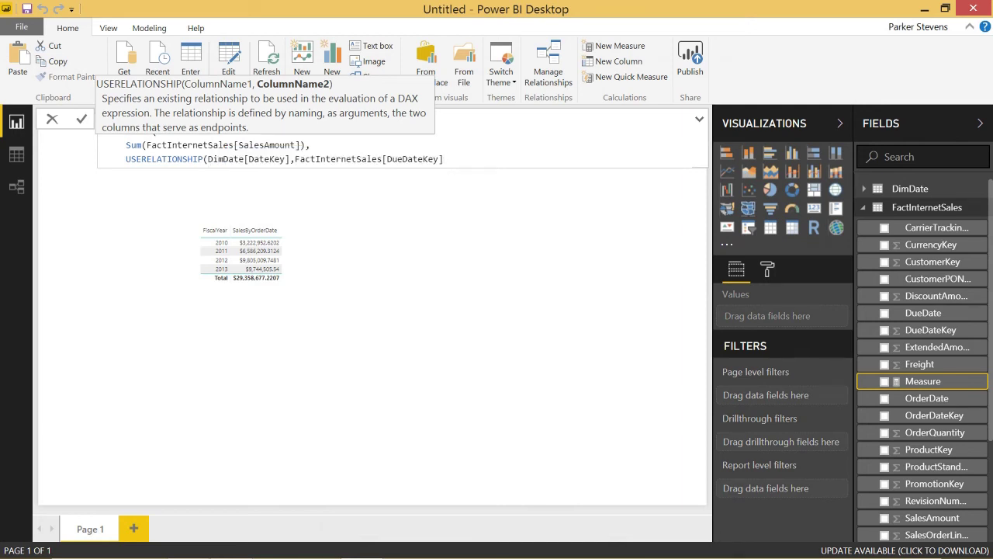
pyautogui.write(')')
pyautogui.hotkey('shift', 'Return')
pyautogui.write(')')
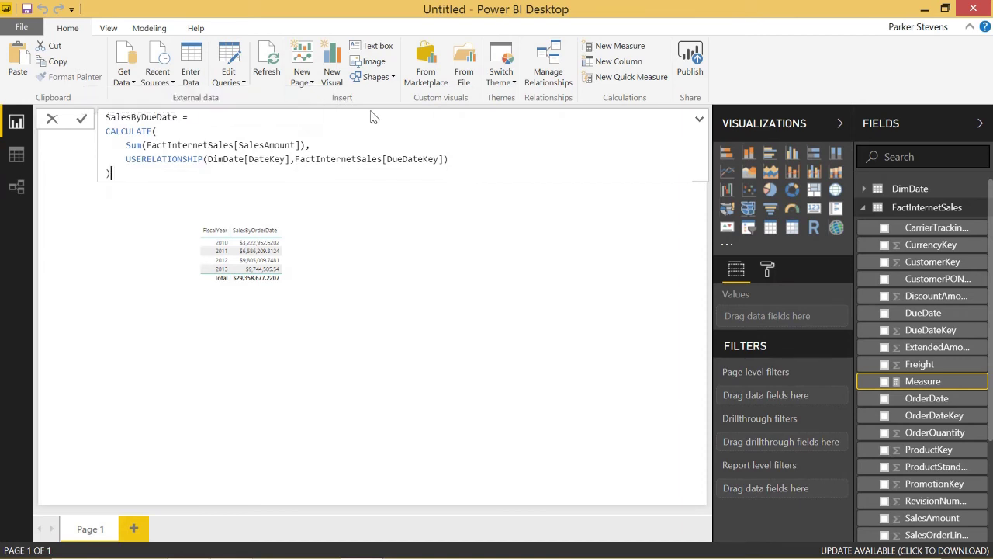
pyautogui.press('Return')
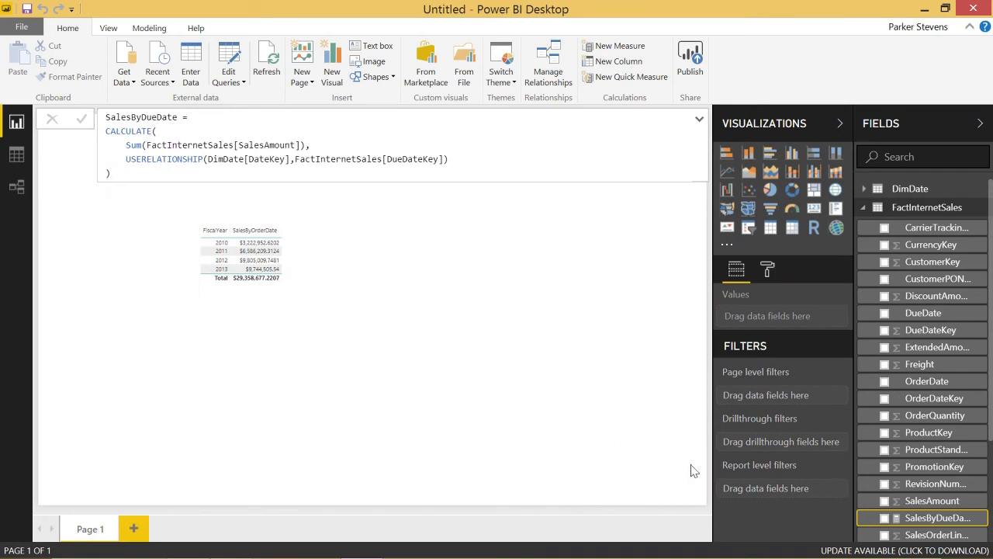
# Add SalesByDueDate to the table, set Values text size to 13, and enlarge the visual
pyautogui.moveTo(918, 525); pyautogui.dragTo(260, 256)
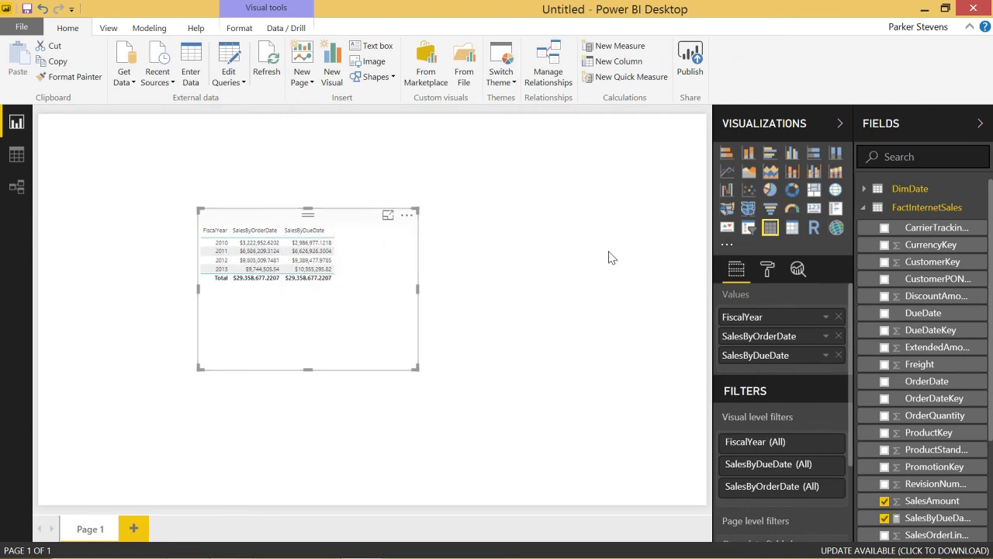
pyautogui.click(766, 269)
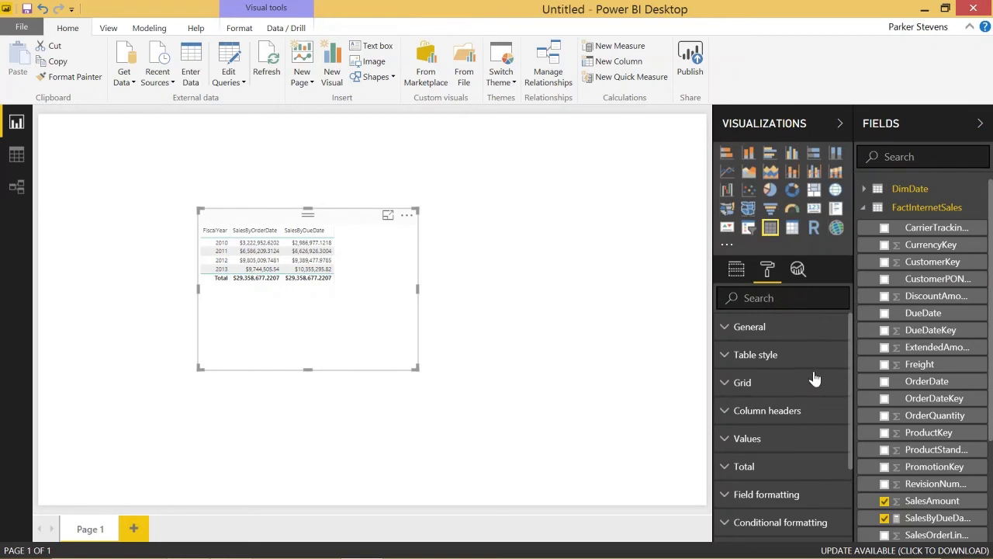
pyautogui.scroll(-2, 776, 385)
pyautogui.click(740, 360)
pyautogui.scroll(-4, 811, 419)
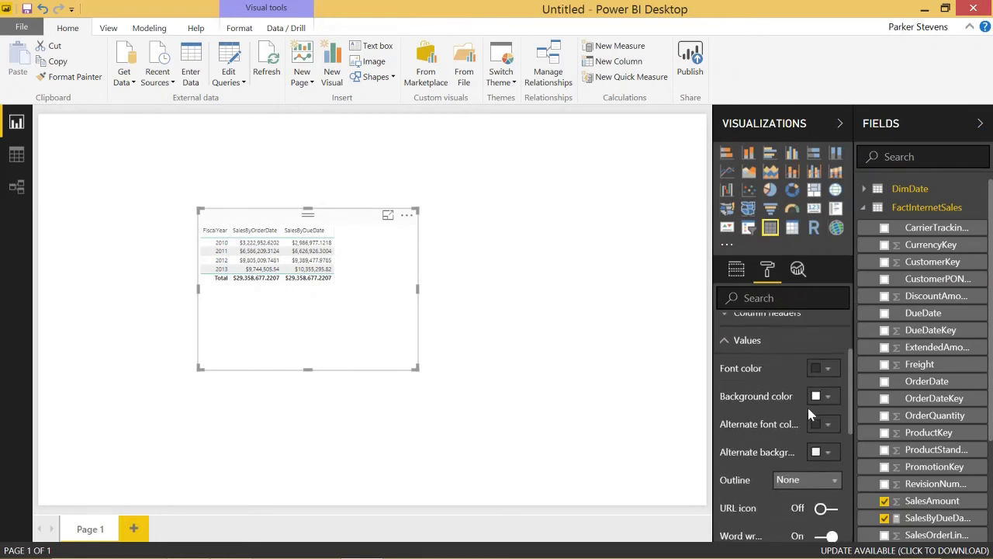
pyautogui.click(834, 376)
pyautogui.click(834, 376)
pyautogui.click(835, 376)
pyautogui.click(834, 376)
pyautogui.click(834, 376)
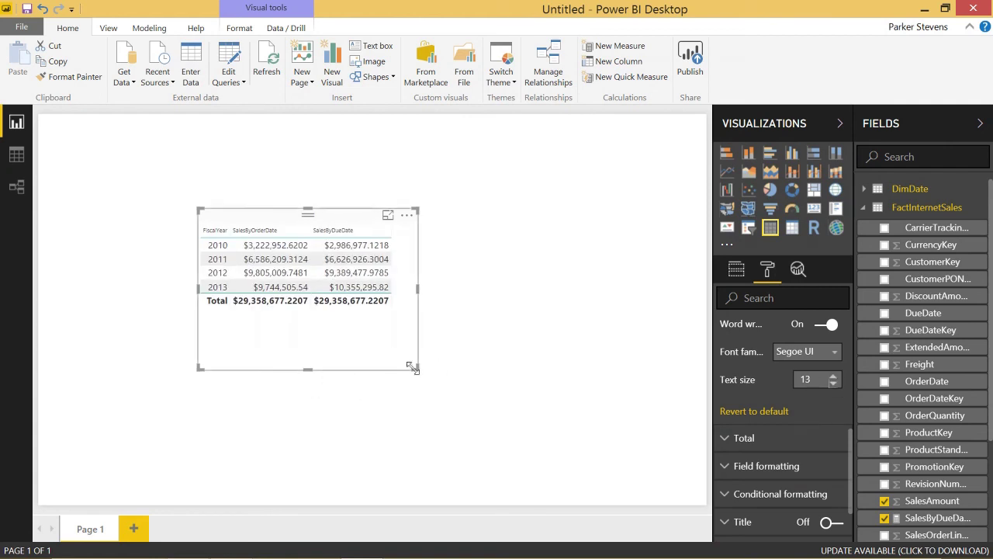
pyautogui.moveTo(416, 370); pyautogui.dragTo(565, 392)
pyautogui.moveTo(276, 245); pyautogui.dragTo(273, 230)
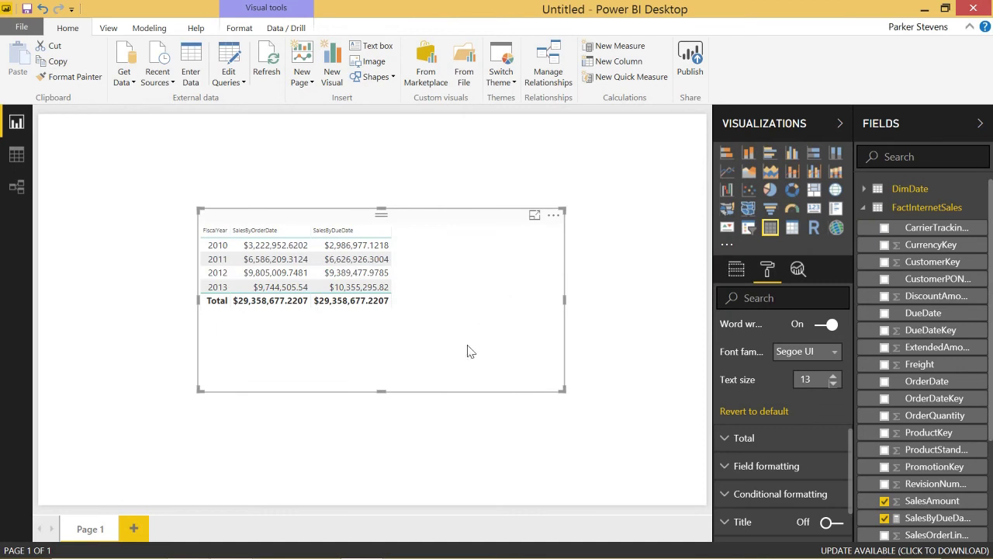
# Create a new FactInternetSales measure SalesByShipDate = CALCULATE(SUM(FactInternetSales[SalesAmount]) ...
pyautogui.rightClick(905, 214)
pyautogui.click(857, 217)
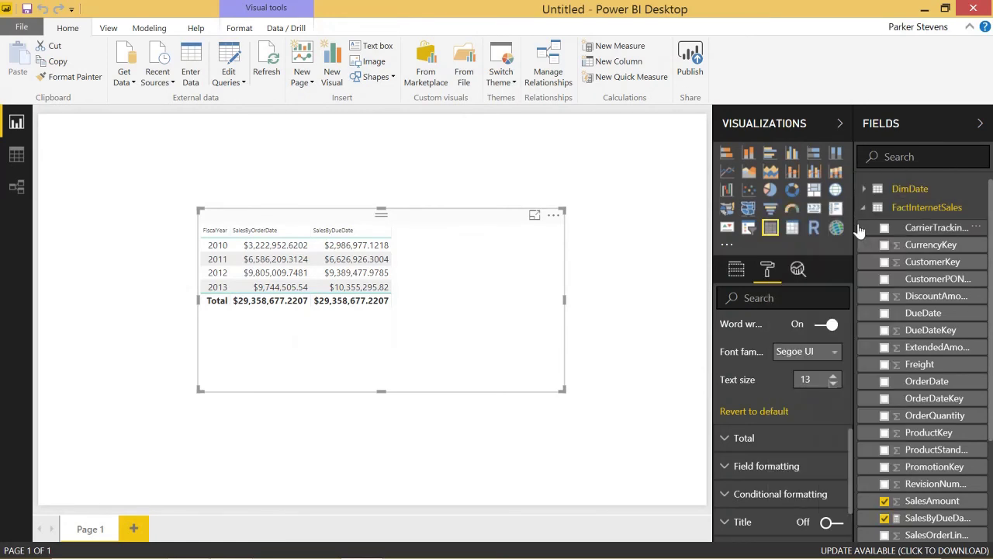
pyautogui.write('Sales')
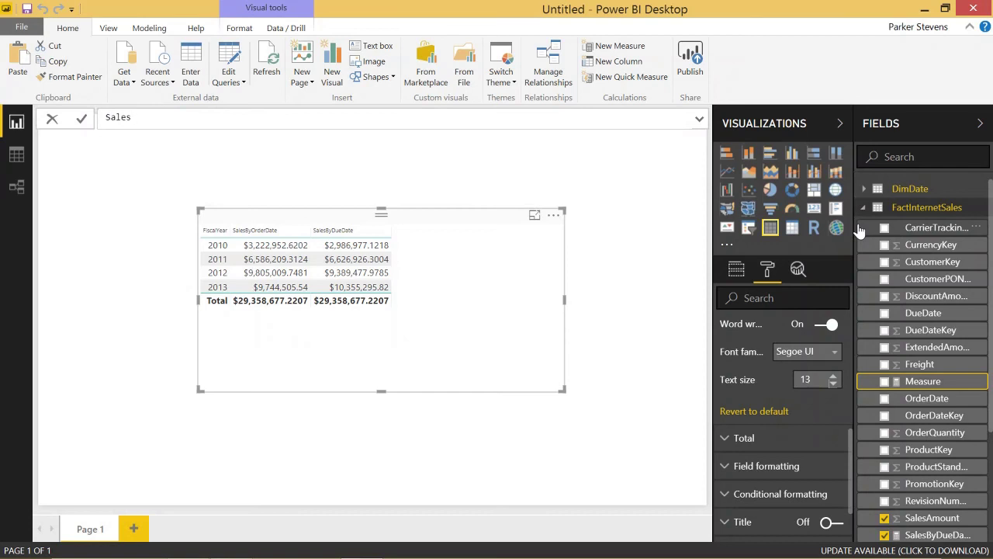
pyautogui.write('ByShipDate =')
pyautogui.hotkey('shift', 'Return')
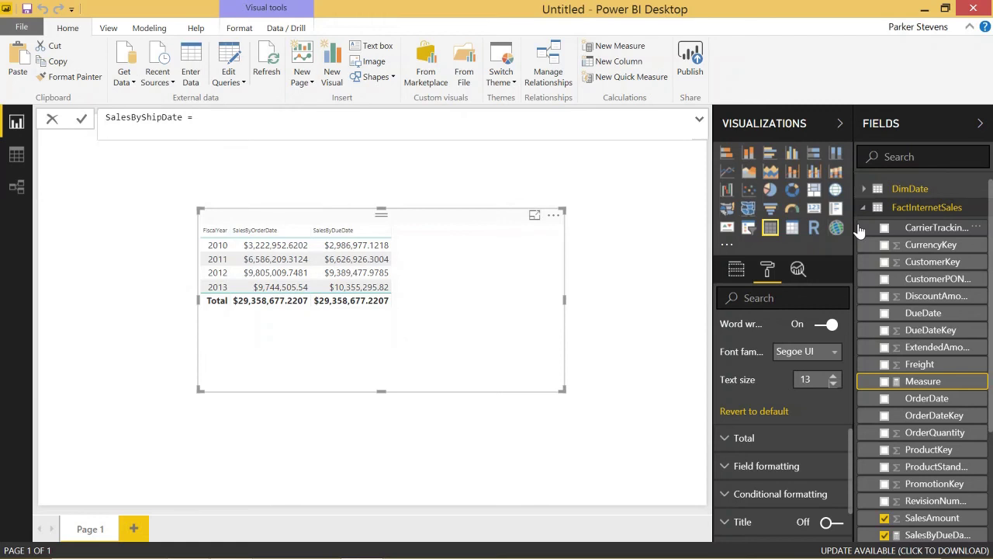
pyautogui.write('C')
pyautogui.press('Tab')
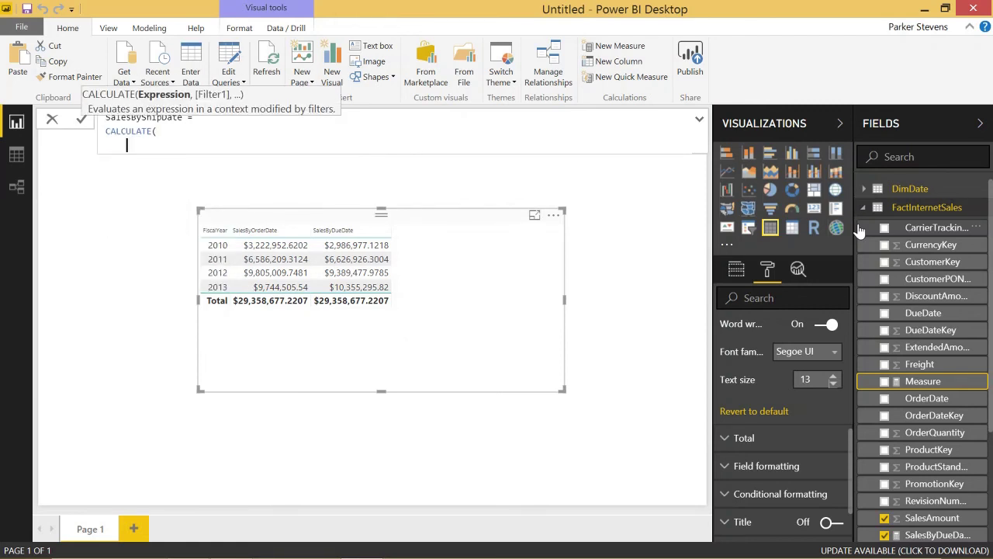
pyautogui.write('SU')
pyautogui.press('Tab')
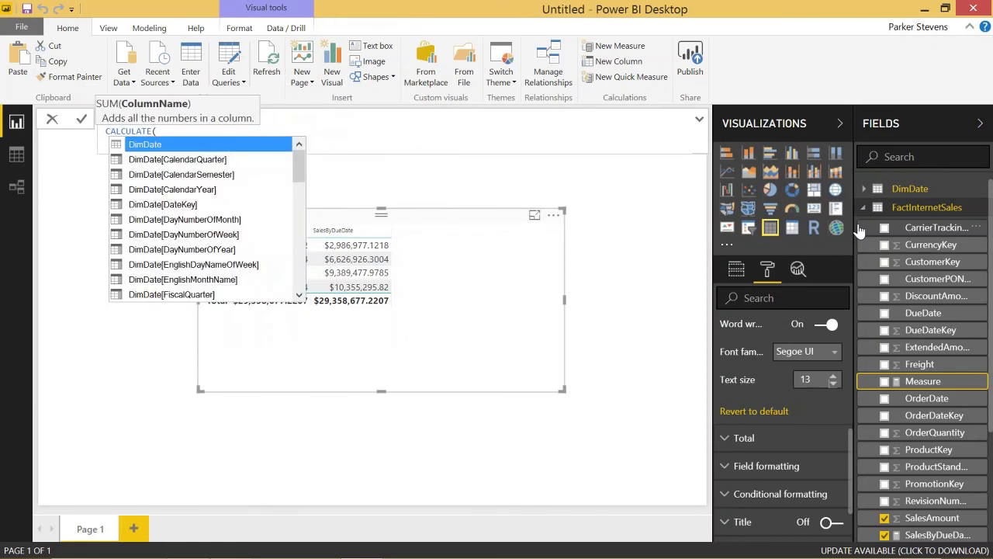
pyautogui.write('Sales')
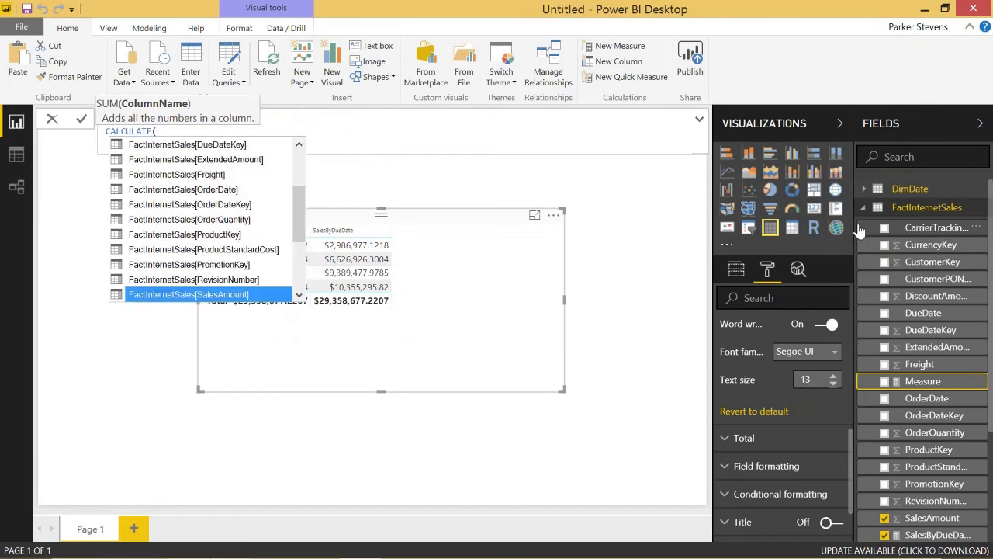
pyautogui.press('Tab')
# Add USERELATIONSHIP(DimDate[DateKey], FactInternetSales[ShipDateKey]) as the filter and commit the measure
pyautogui.write('),')
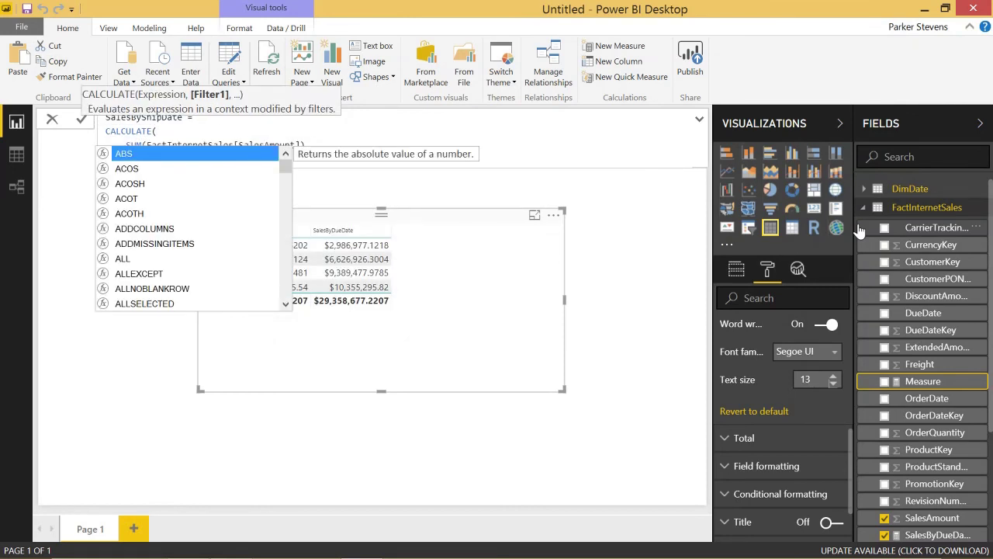
pyautogui.write('us')
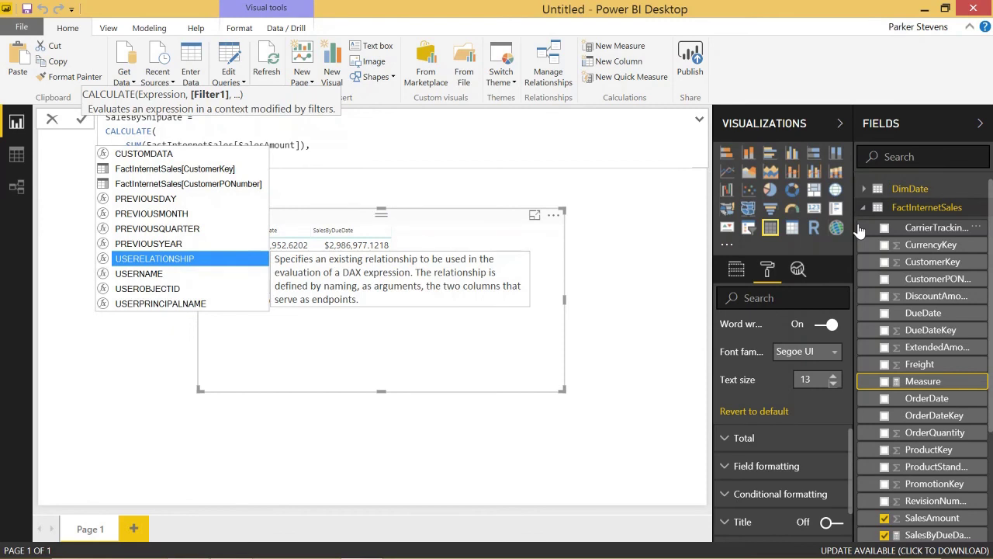
pyautogui.press('Tab')
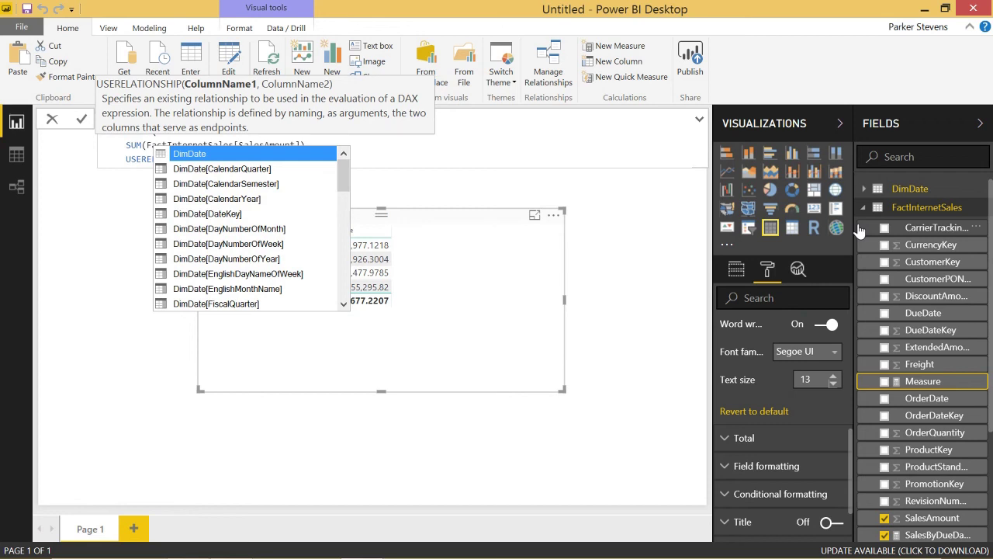
pyautogui.write('(datekey')
pyautogui.press('Tab')
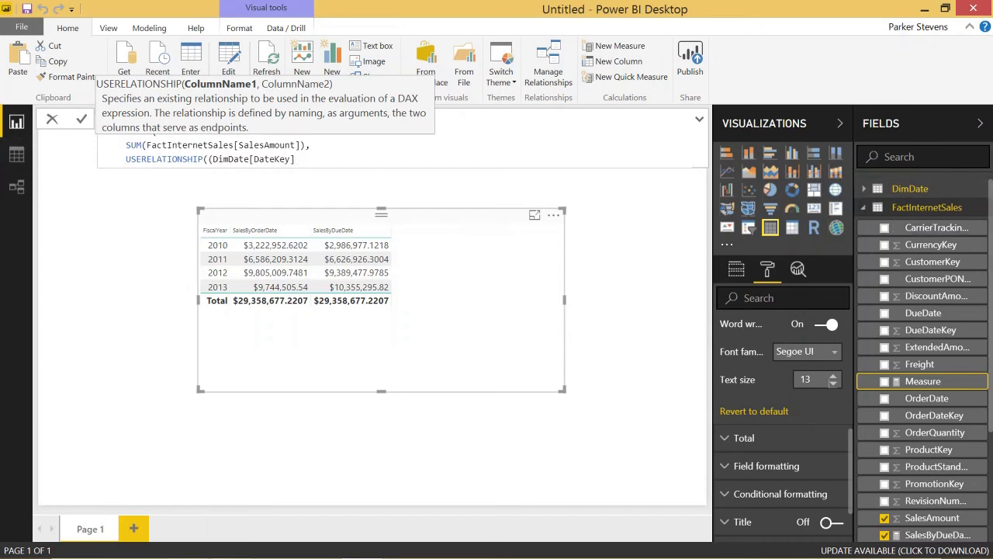
pyautogui.press('Left')
pyautogui.press('Left')
pyautogui.press('Left')
pyautogui.press('Left')
pyautogui.press('Left')
pyautogui.press('Left')
pyautogui.press('Left')
pyautogui.press('Left')
pyautogui.press('Left')
pyautogui.press('Left')
pyautogui.press('Left')
pyautogui.press('Left')
pyautogui.press('Left')
pyautogui.press('Left')
pyautogui.press('Left')
pyautogui.press('Left')
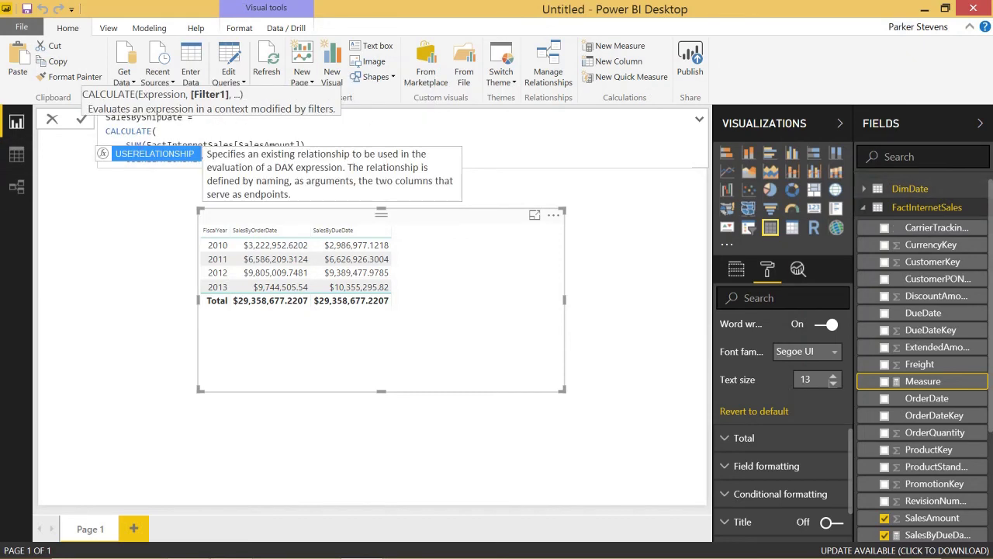
pyautogui.press('BackSpace')
pyautogui.press('End')
pyautogui.write(', ')
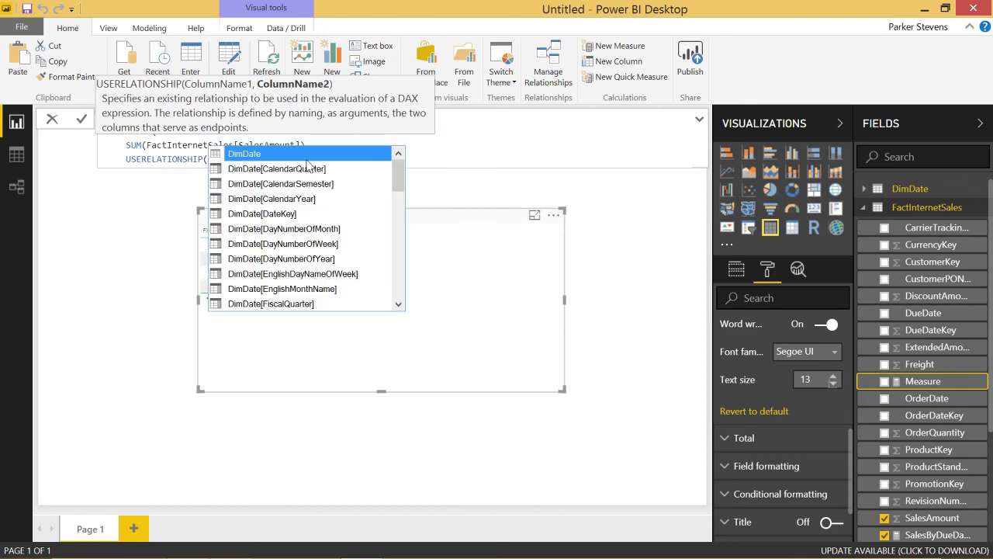
pyautogui.write('ship')
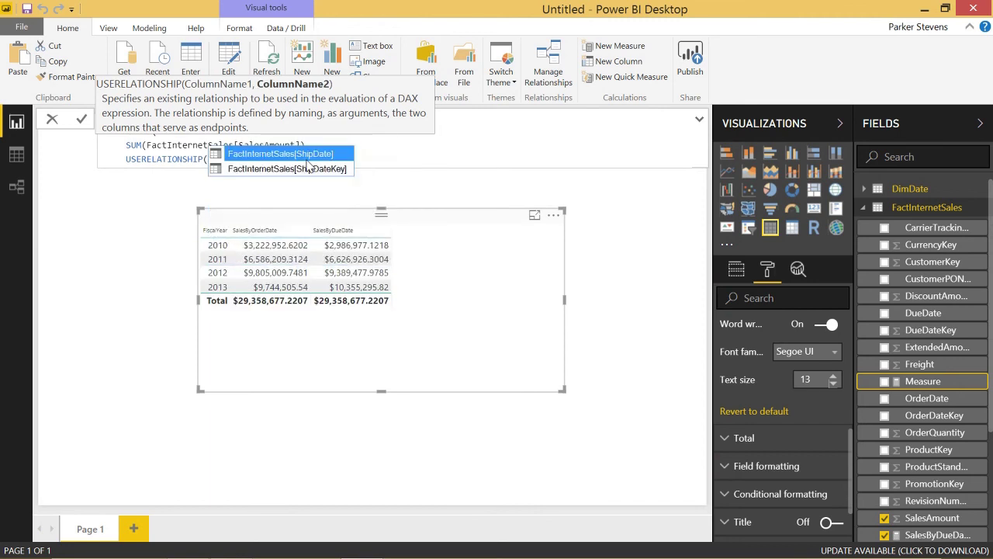
pyautogui.press('Down')
pyautogui.press('Tab')
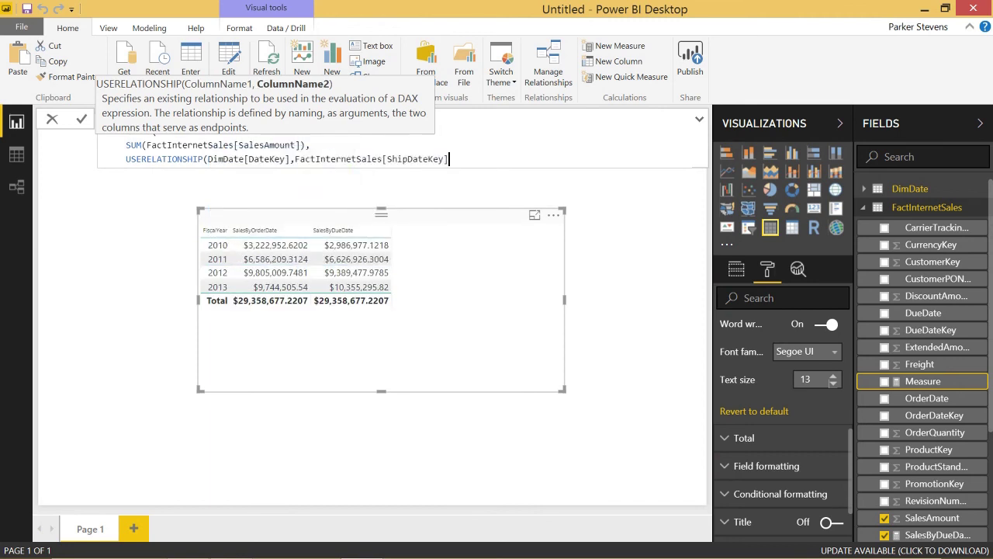
pyautogui.write(')')
pyautogui.hotkey('shift', 'Return')
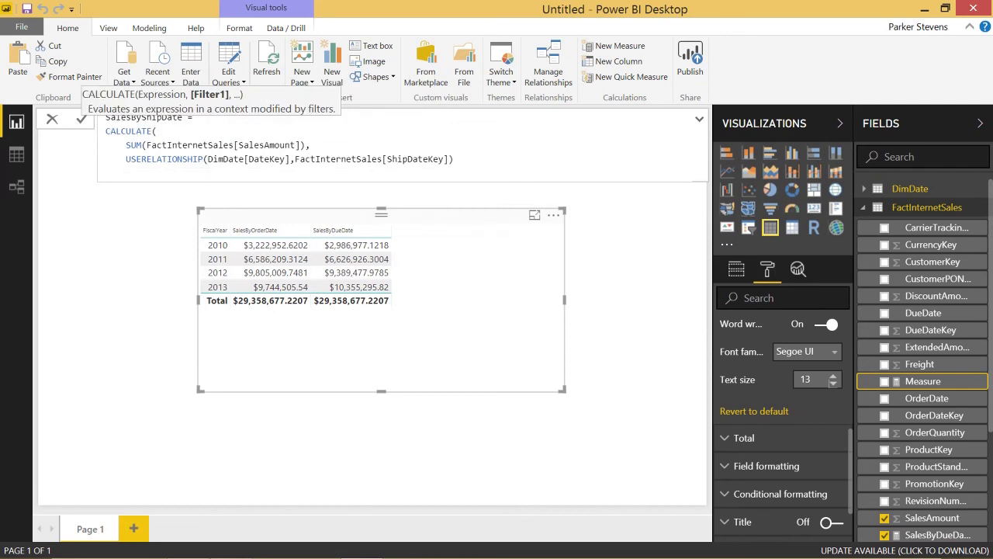
pyautogui.write(')')
pyautogui.press('Return')
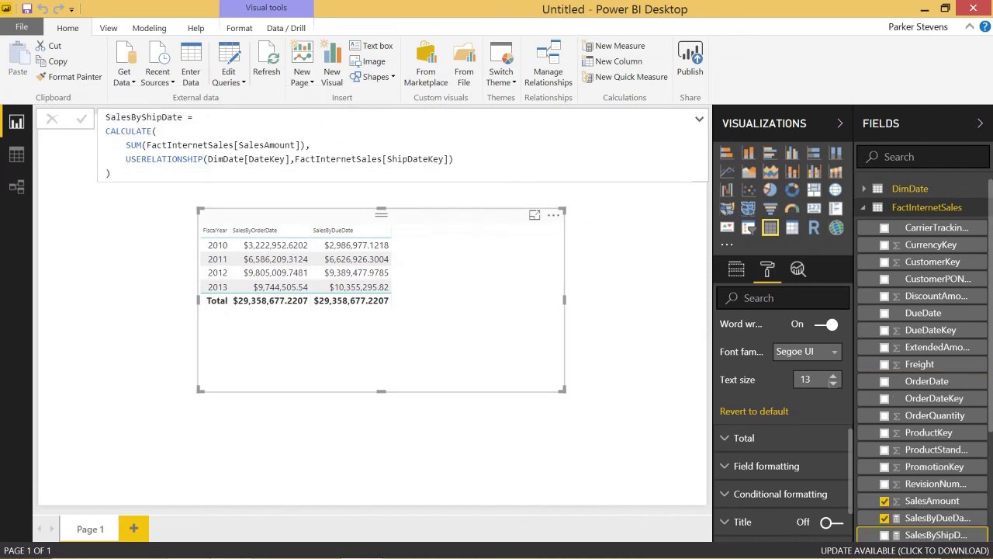
# Drop SalesByShipDate into the table visual and shrink the visual to fit its columns
pyautogui.moveTo(932, 535); pyautogui.dragTo(499, 273)
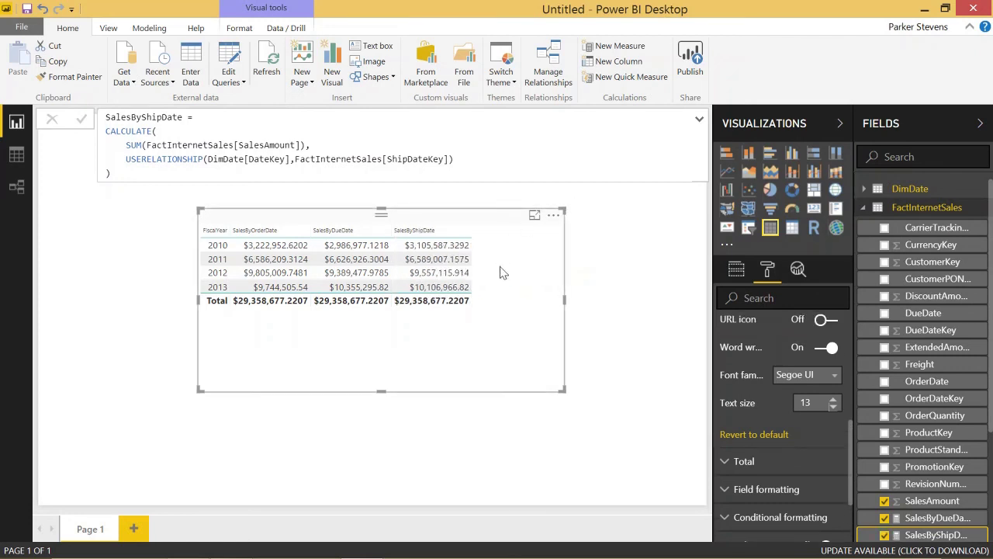
pyautogui.moveTo(561, 394); pyautogui.dragTo(489, 362)
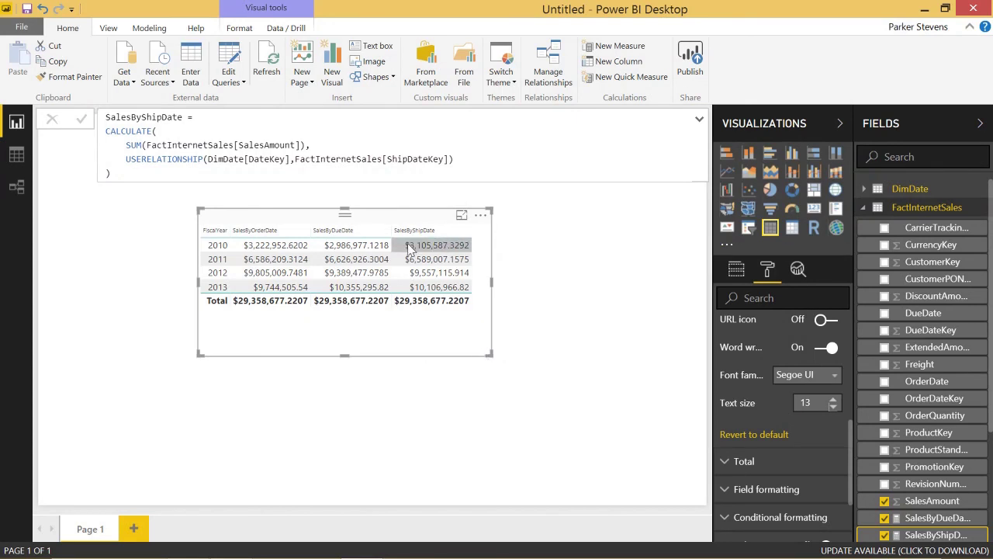